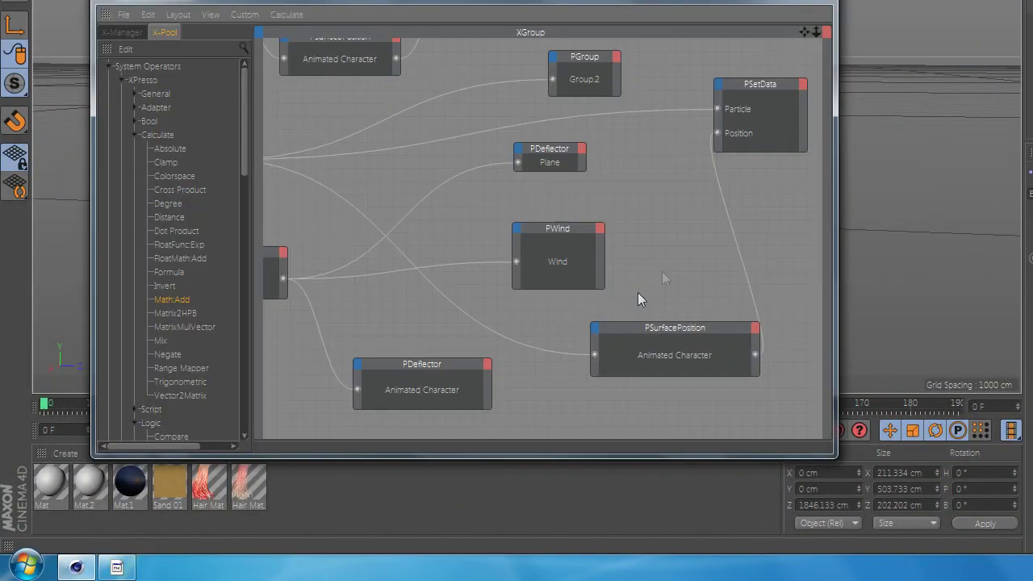
- Assign the Alpha_Joints object to the PSurfacePosition node that feeds the position of PSetData
click(557, 199)
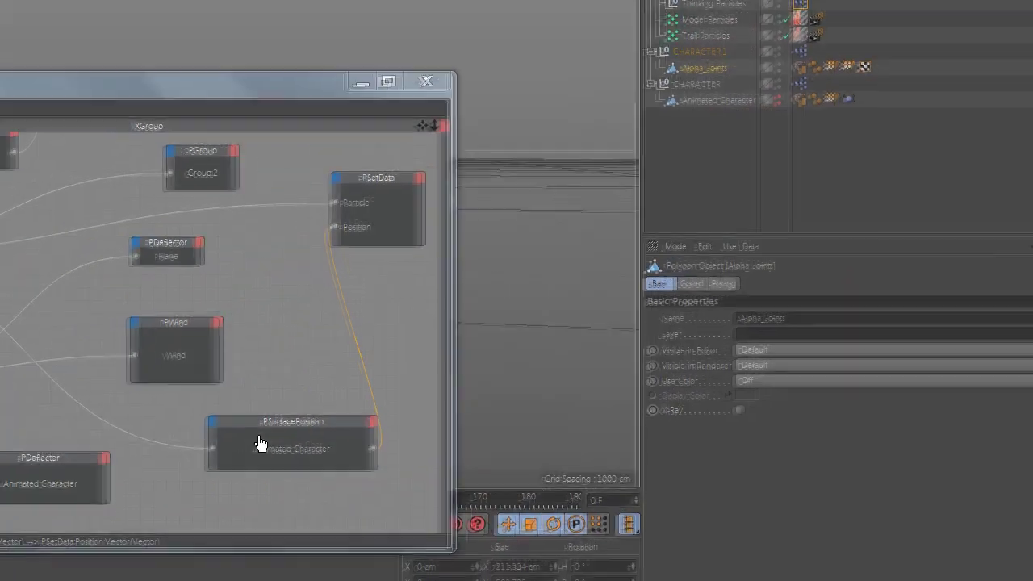
drag(260, 443, 266, 445)
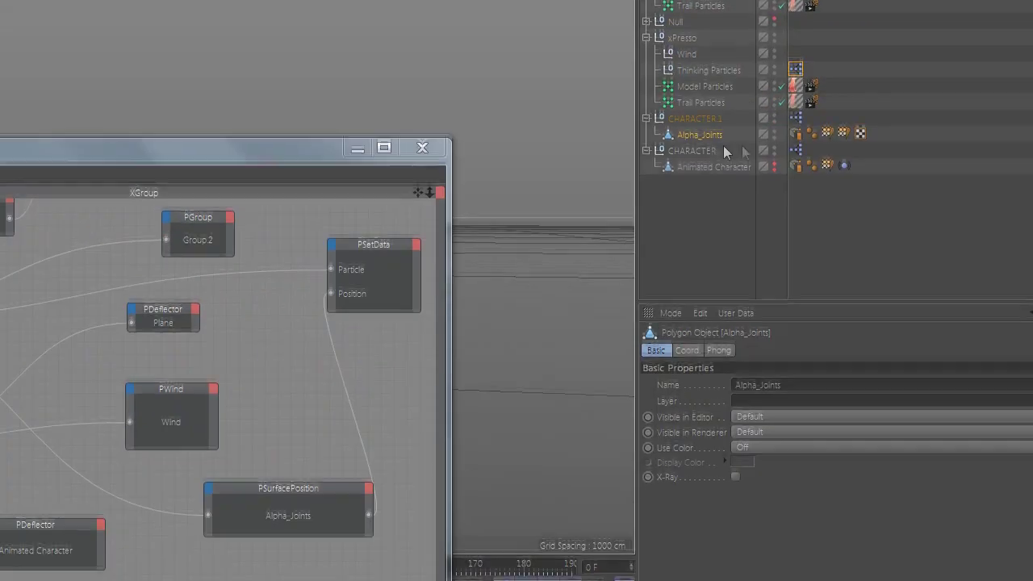
drag(705, 68, 527, 135)
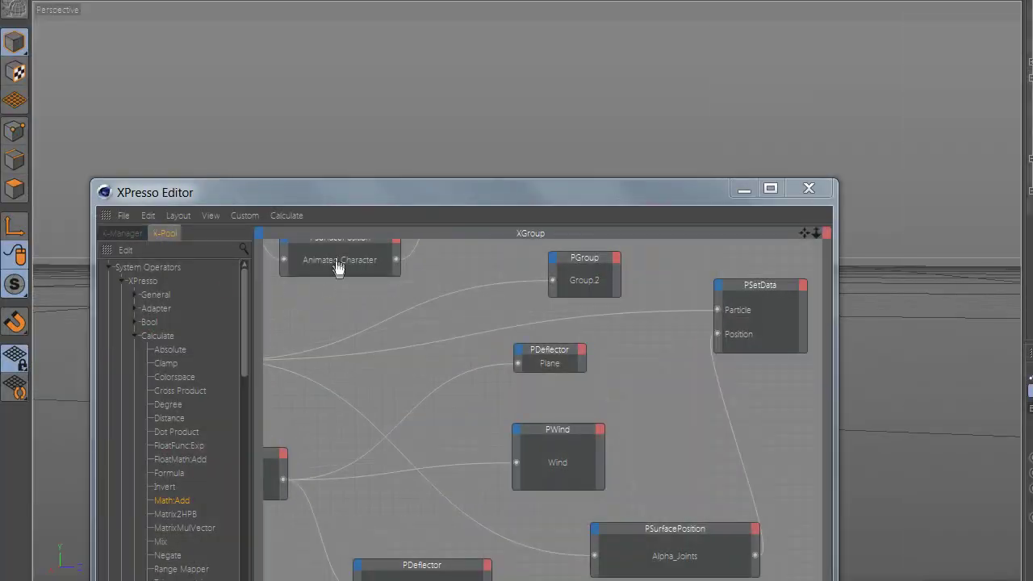
- Minimize the XPresso window, hide the Alpha_Joints mesh, and play the particle animation briefly
click(436, 188)
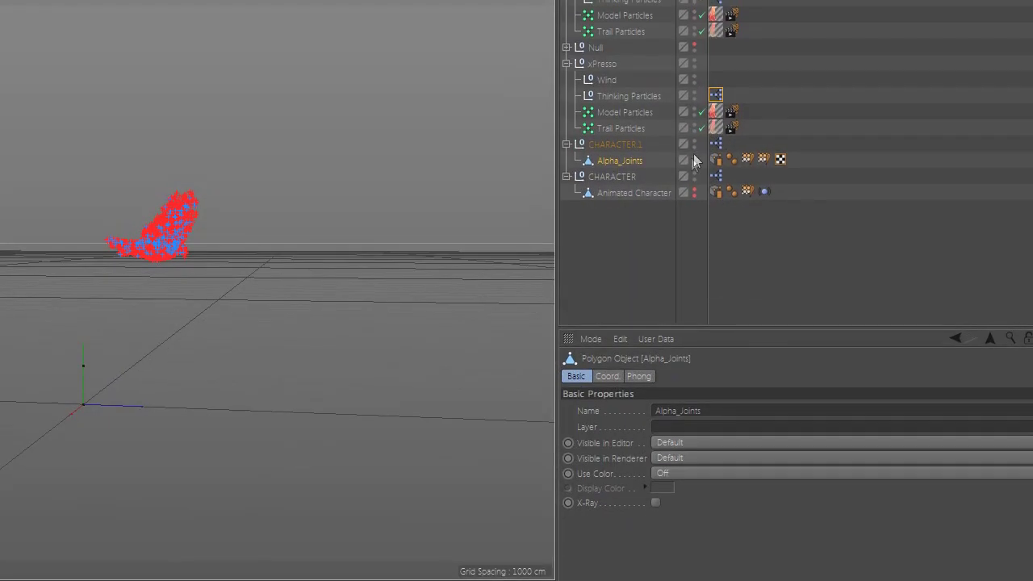
click(626, 276)
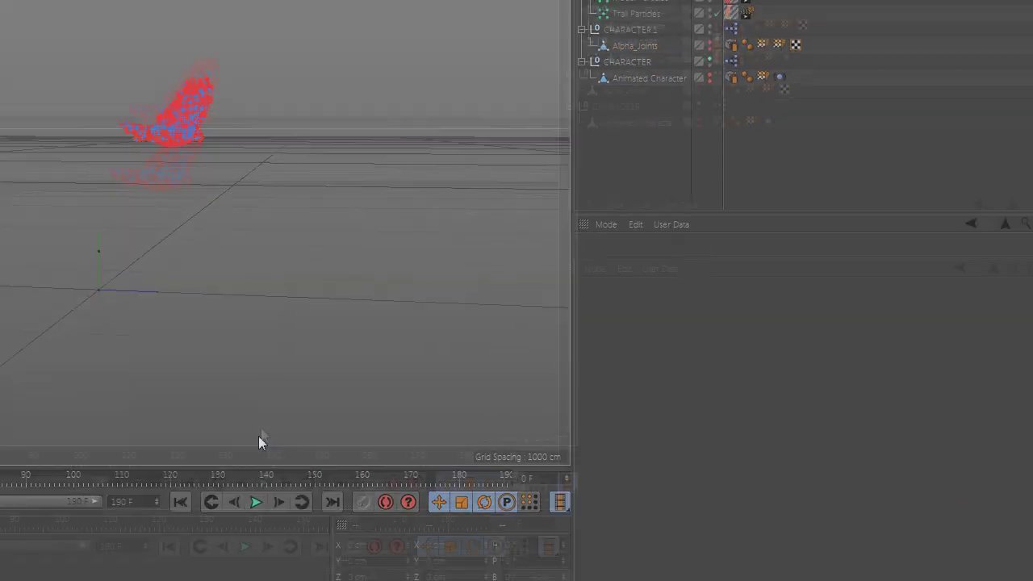
click(522, 437)
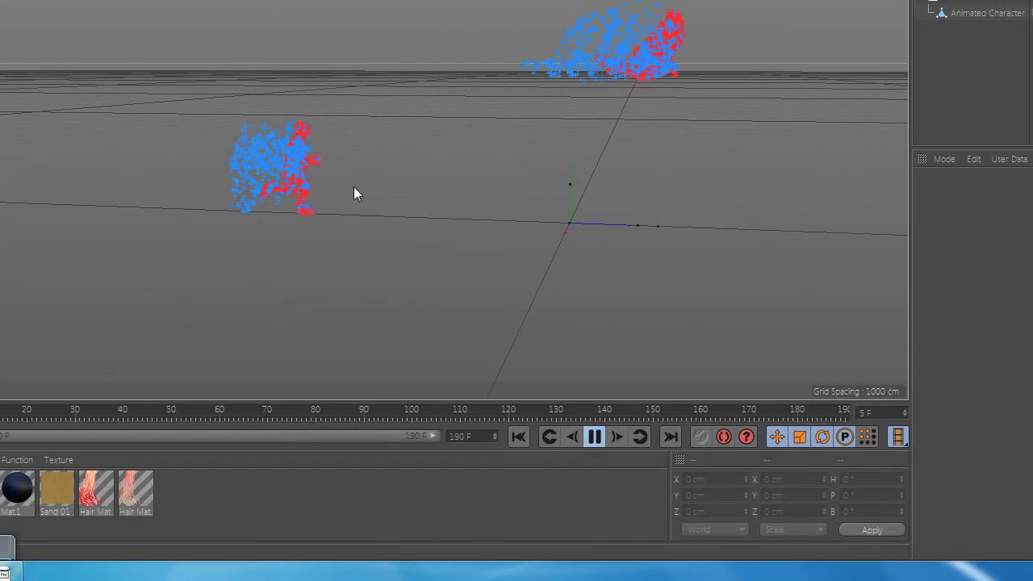
click(595, 431)
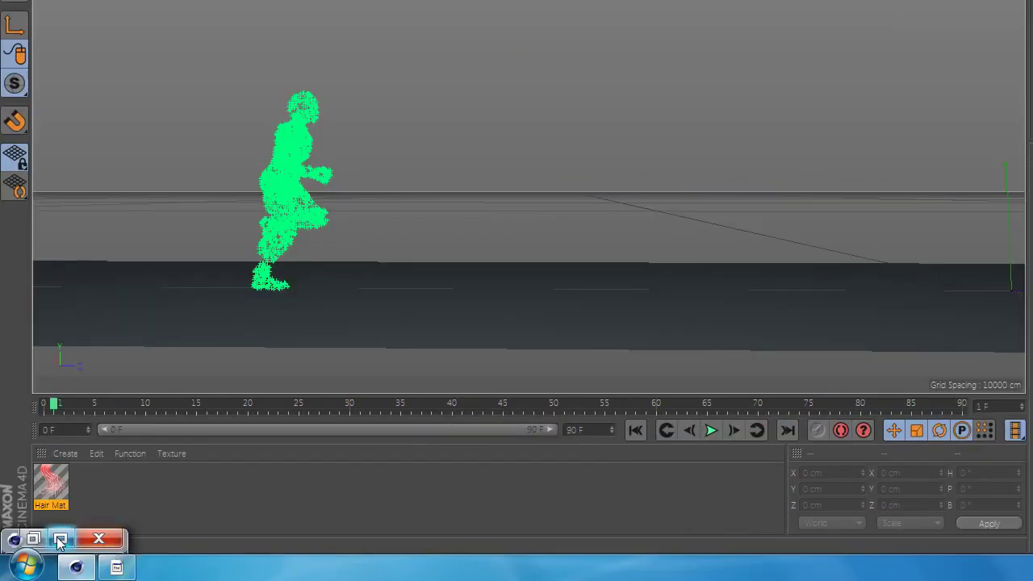
- Restore the XPresso window and spread out the P Pass, PBubble and PGroup nodes to separate the two networks
click(60, 539)
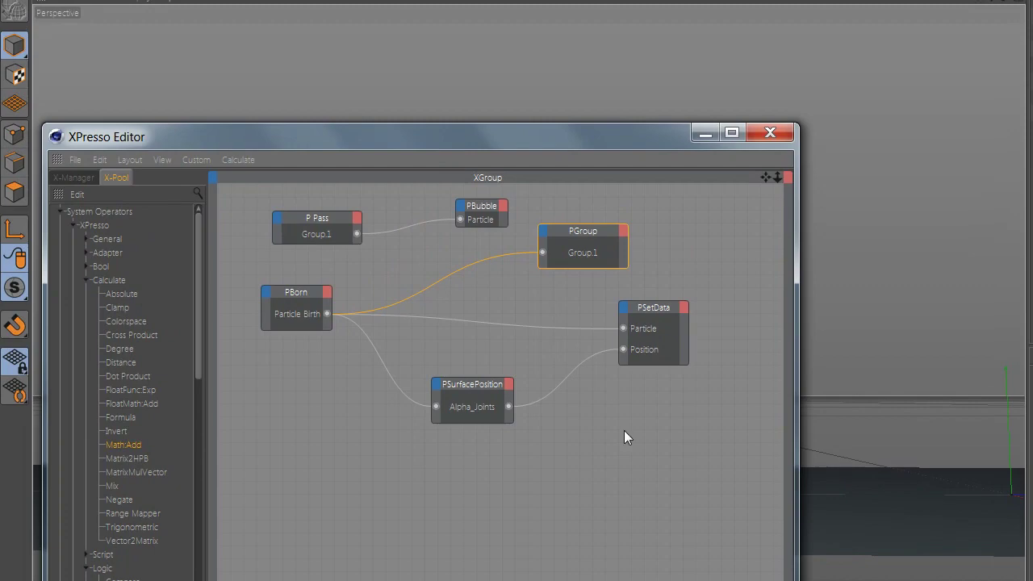
scroll(624, 436, down, 3)
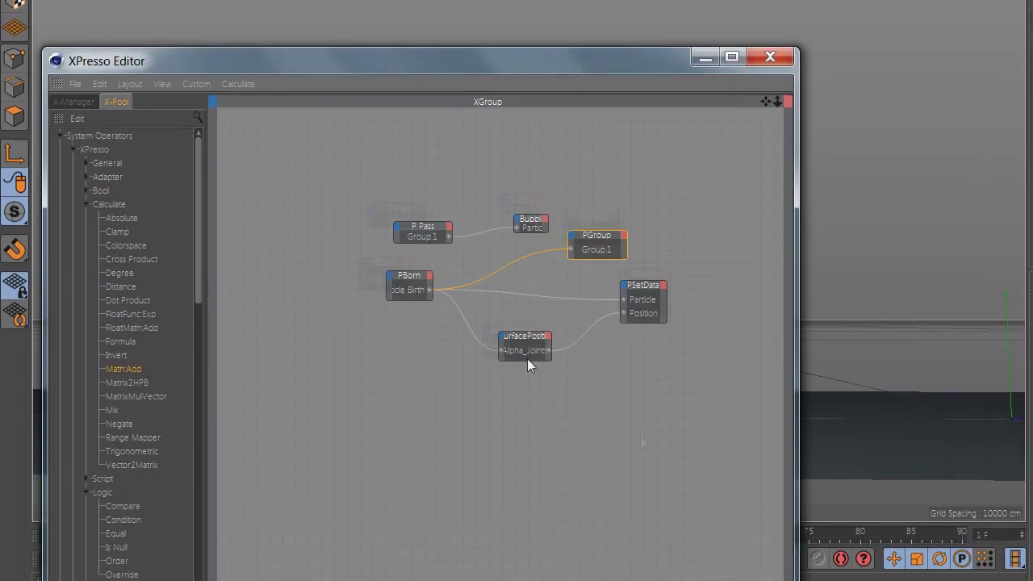
click(399, 345)
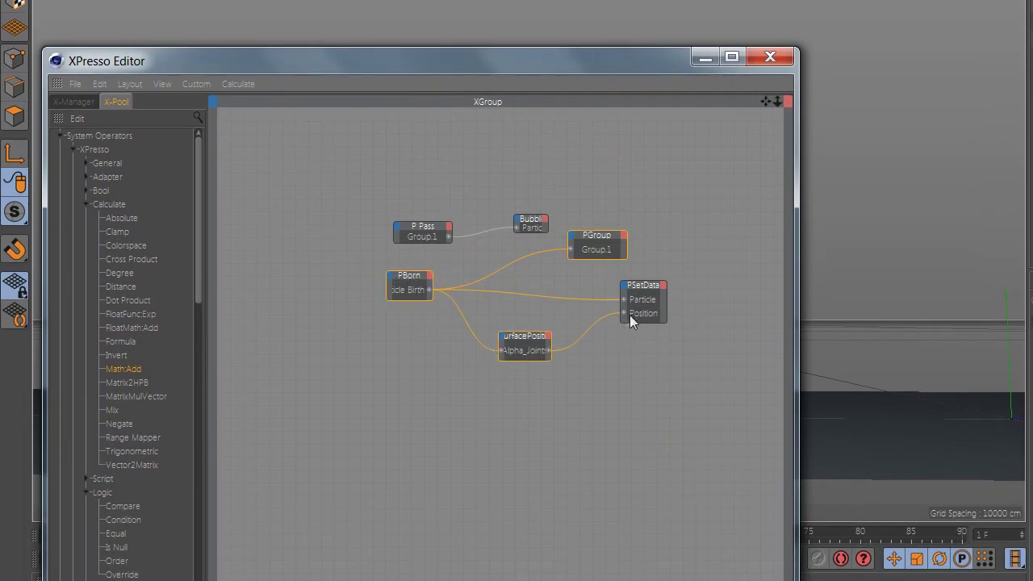
drag(376, 277, 387, 251)
click(390, 243)
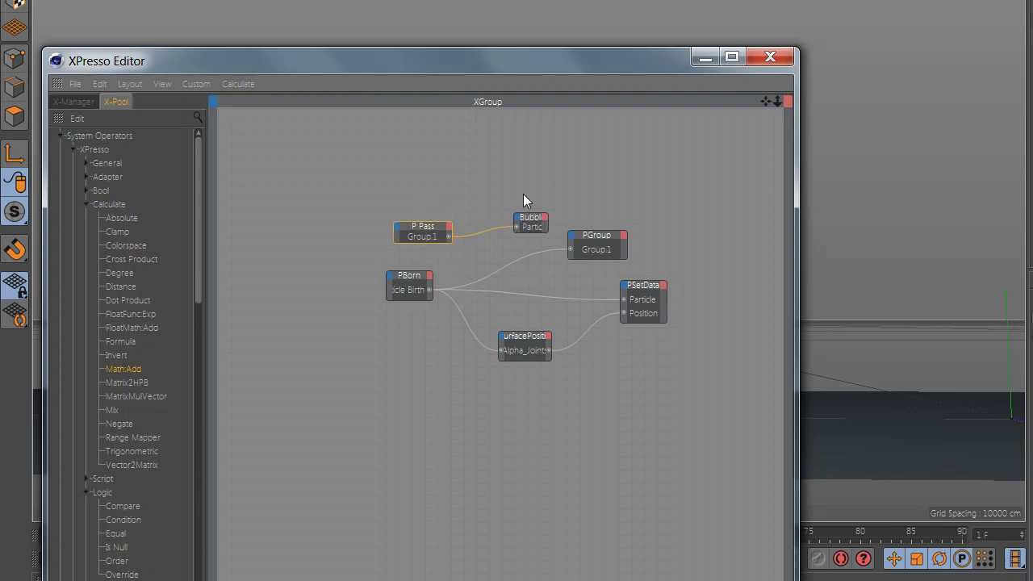
drag(529, 217, 529, 197)
drag(426, 231, 421, 193)
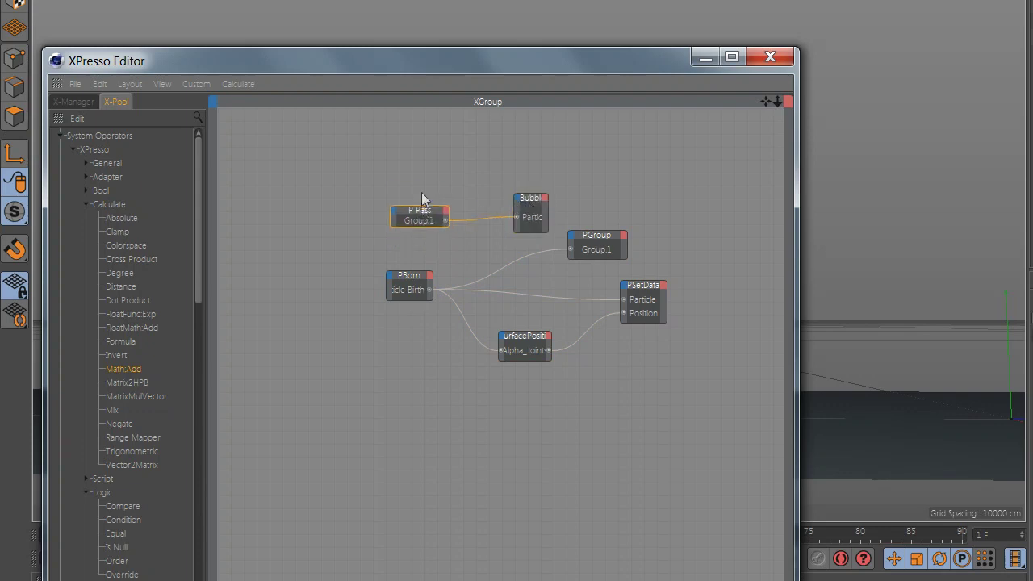
click(606, 246)
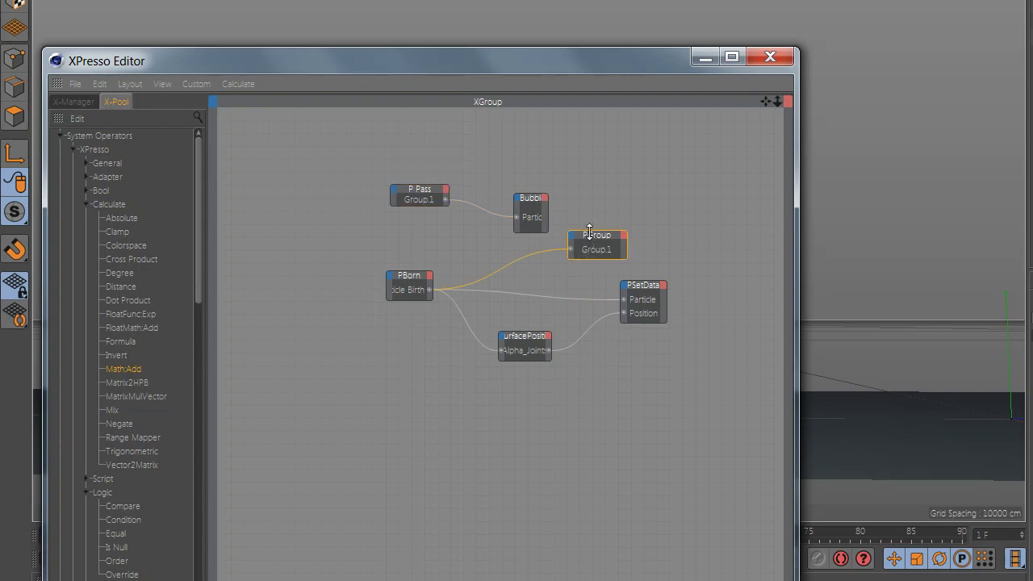
drag(594, 246, 580, 267)
- Duplicate the PBorn, PGroup, PSetData and PSurfacePosition nodes with their connections, and place the copy below the originals
drag(692, 250, 381, 363)
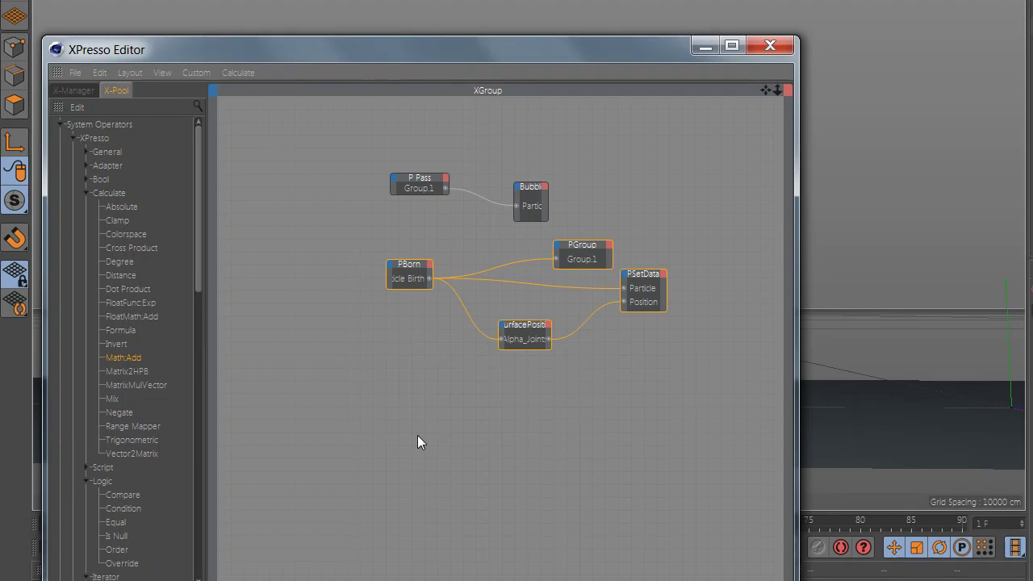
key(ctrl+v)
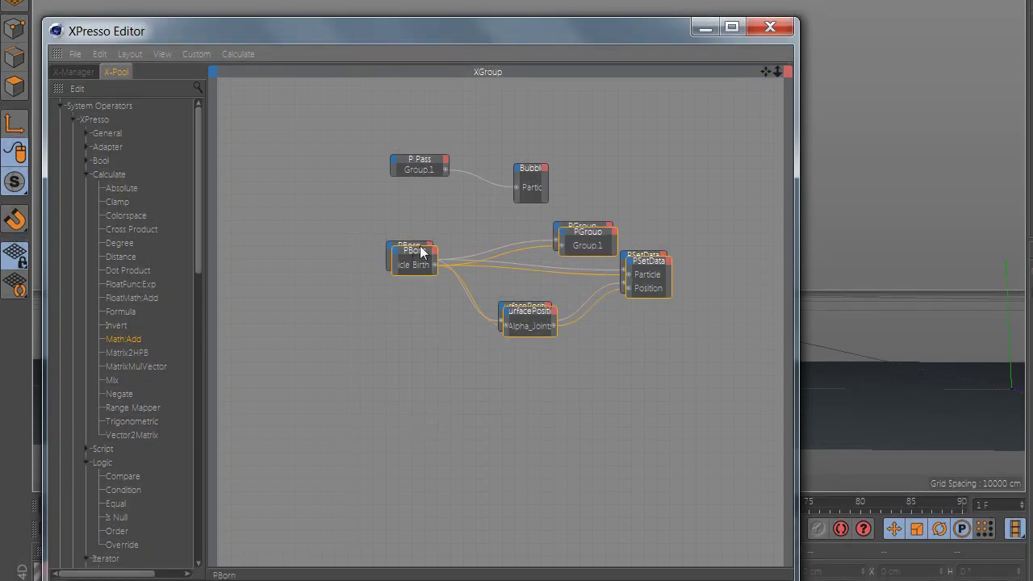
drag(420, 255, 444, 396)
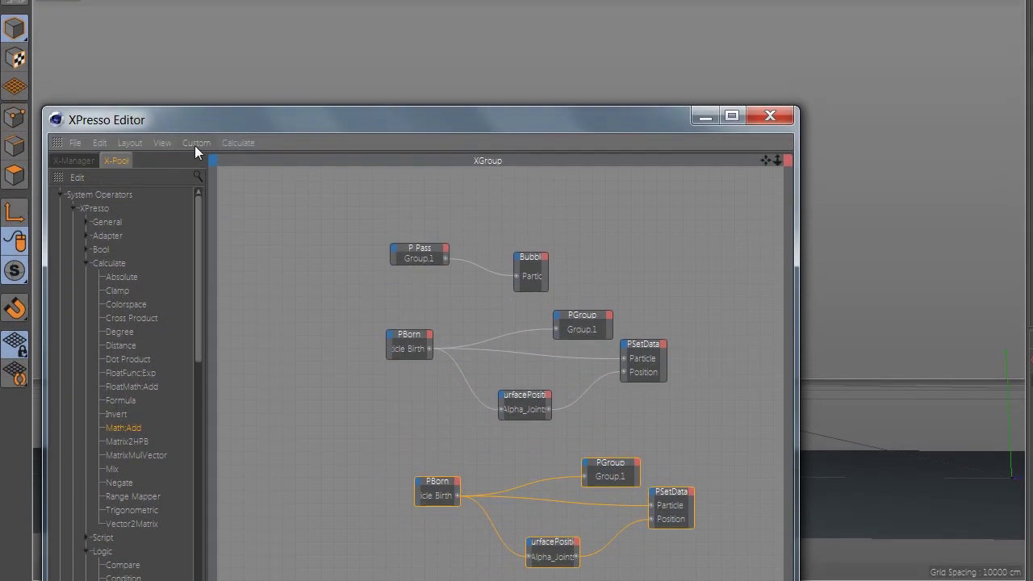
- Bring up the Thinking Particles settings and assign Group.2 to the copied PGroup node
click(196, 56)
click(241, 102)
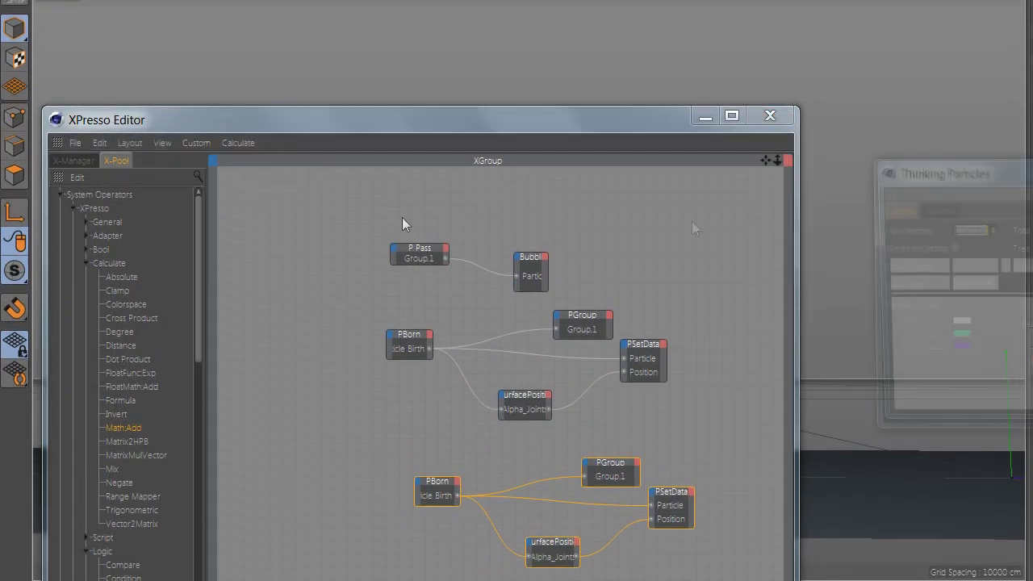
click(726, 444)
scroll(612, 571, up, 4)
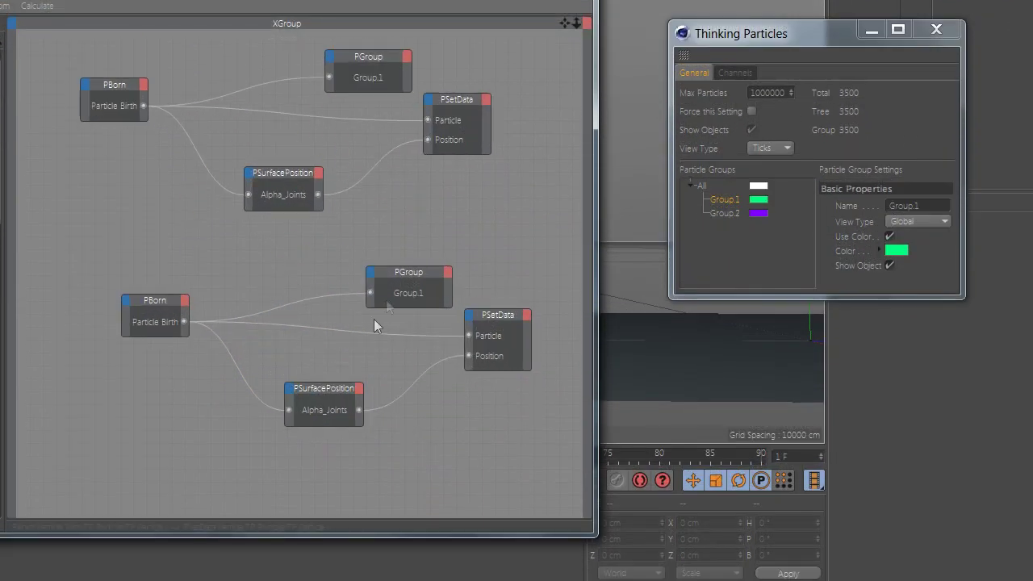
drag(676, 216, 342, 292)
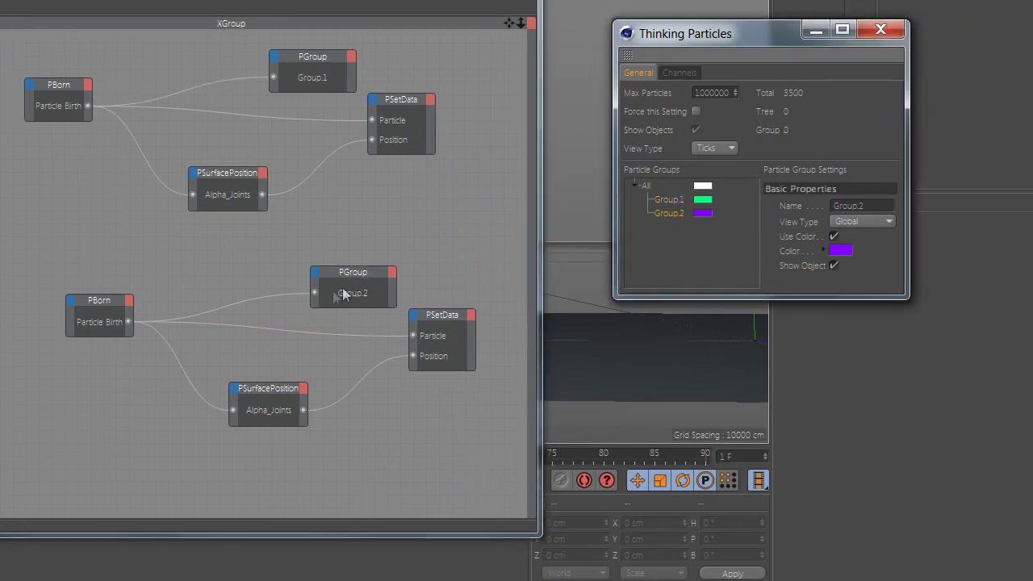
scroll(421, 264, down, 3)
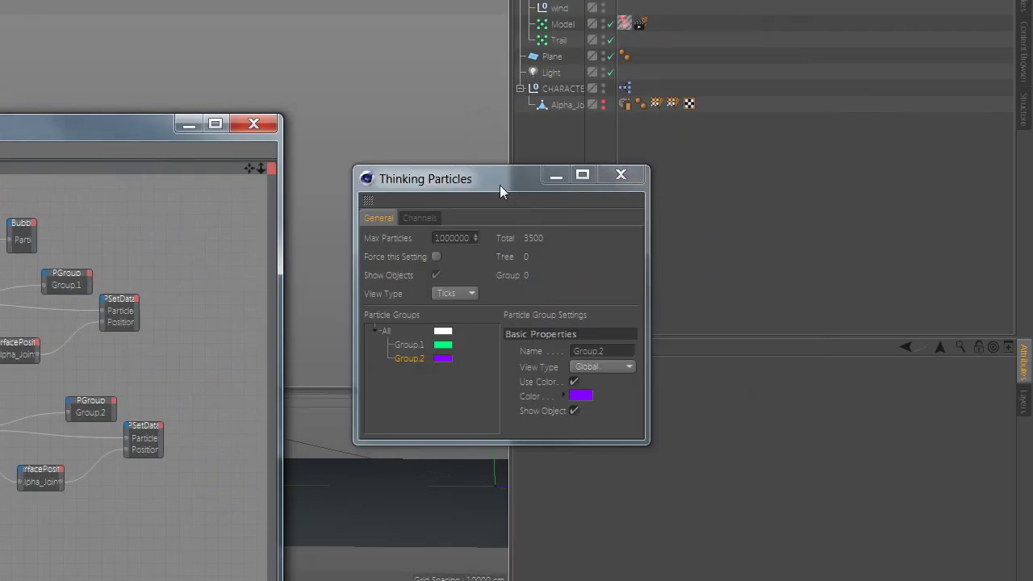
drag(669, 185, 851, 351)
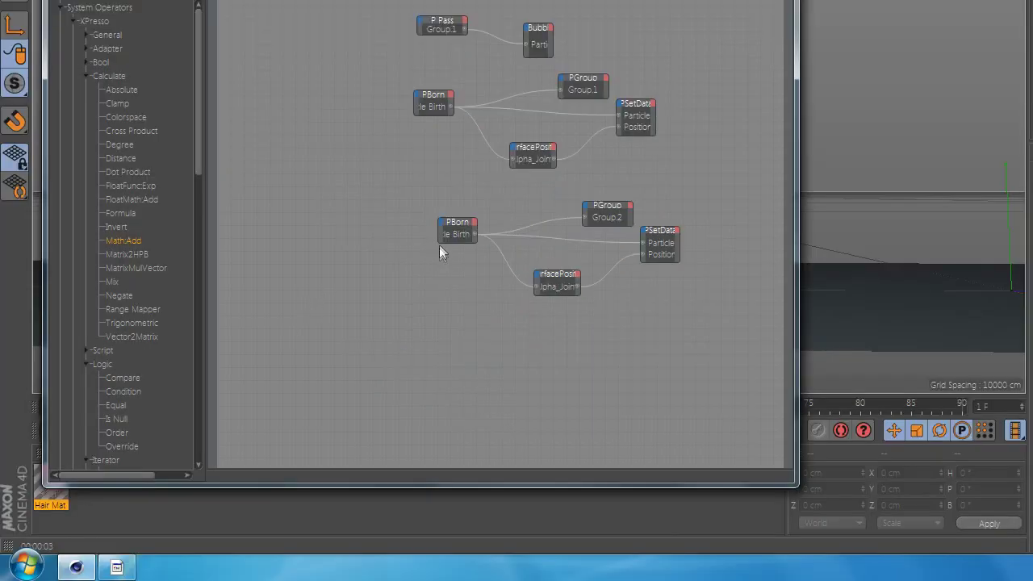
- Add a Thinking Particles P Pass node below the copied PBorn node
right_click(403, 269)
key(Escape)
right_click(363, 283)
key(Escape)
right_click(413, 296)
key(Escape)
right_click(393, 295)
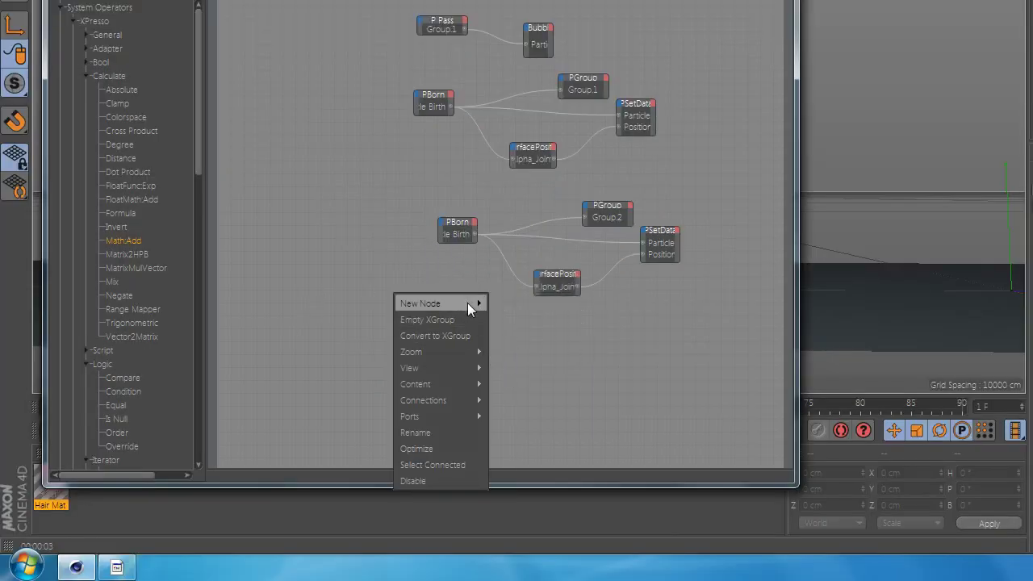
mouse_move(470, 305)
mouse_move(532, 369)
mouse_move(612, 370)
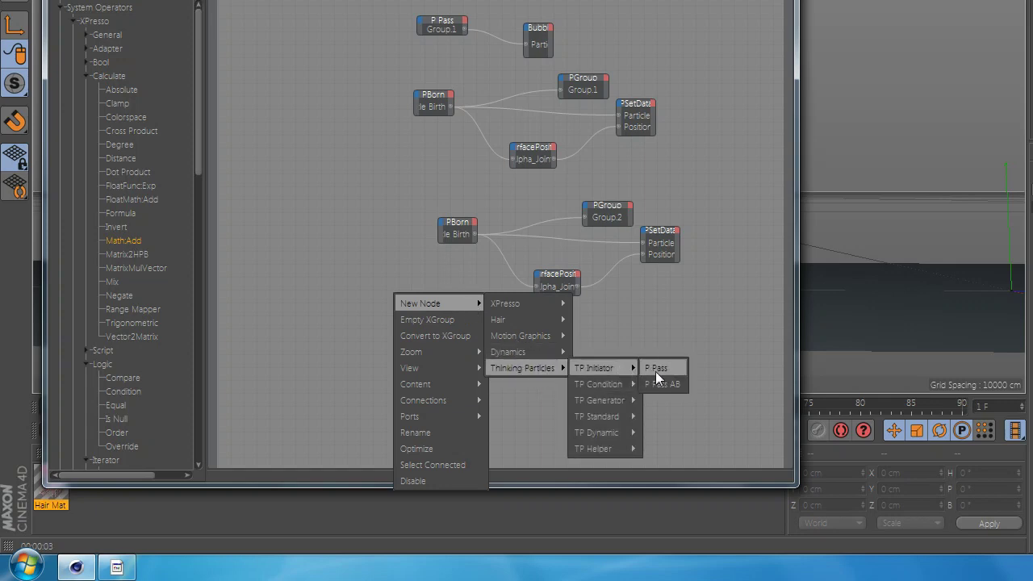
click(655, 371)
- Enlarge the new P Pass node and assign the Group.2 particle group to it
scroll(411, 294, up, 4)
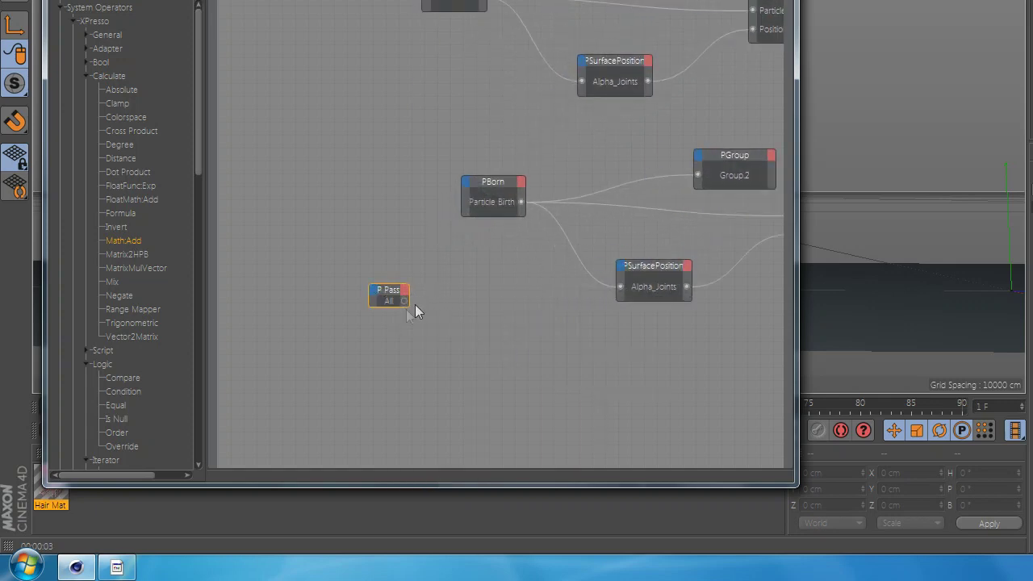
drag(407, 307, 483, 344)
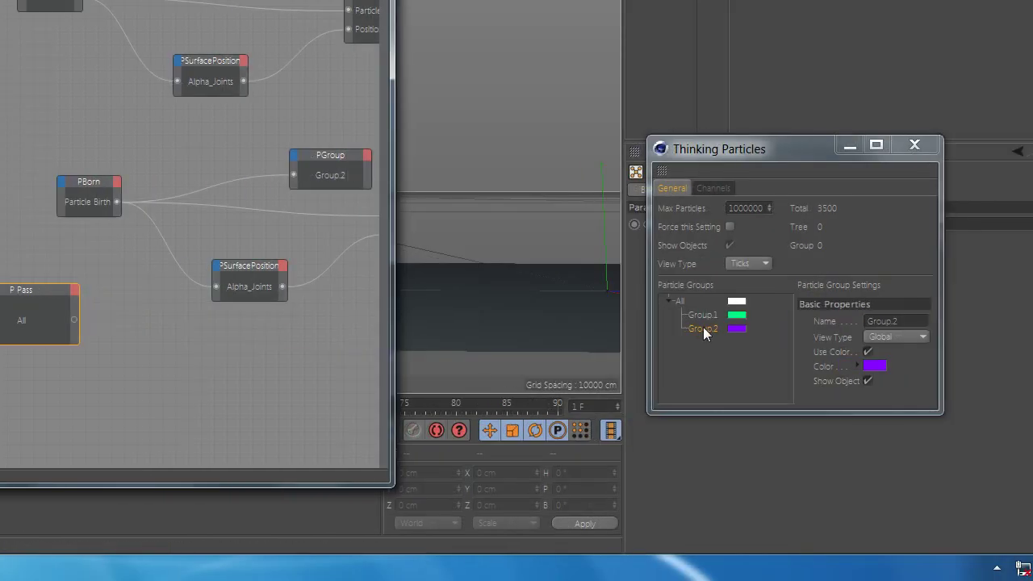
drag(703, 327, 22, 296)
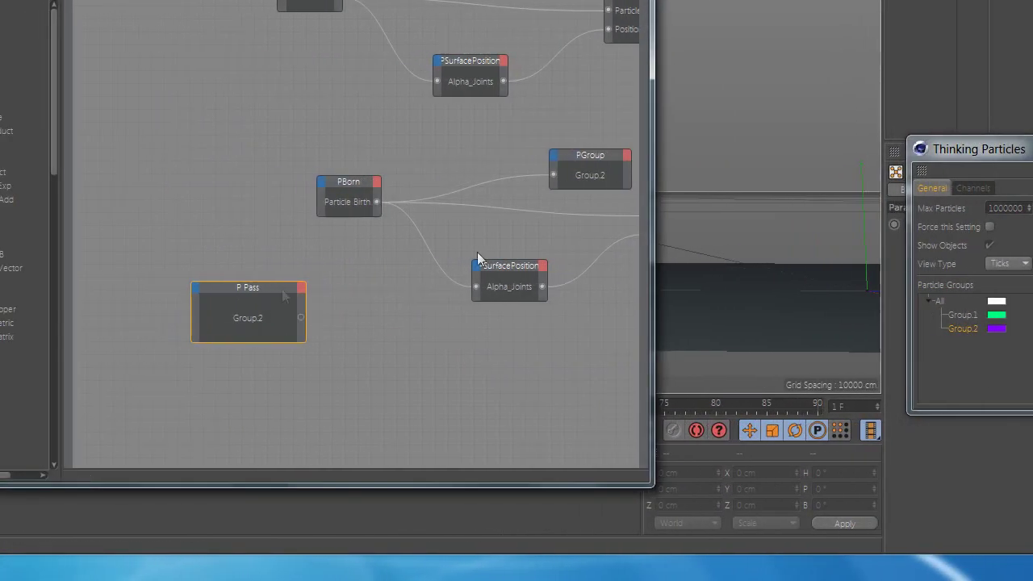
- Move the copied PSurfacePosition node down and add a Thinking Particles PWind node in the space above it
drag(492, 268, 508, 336)
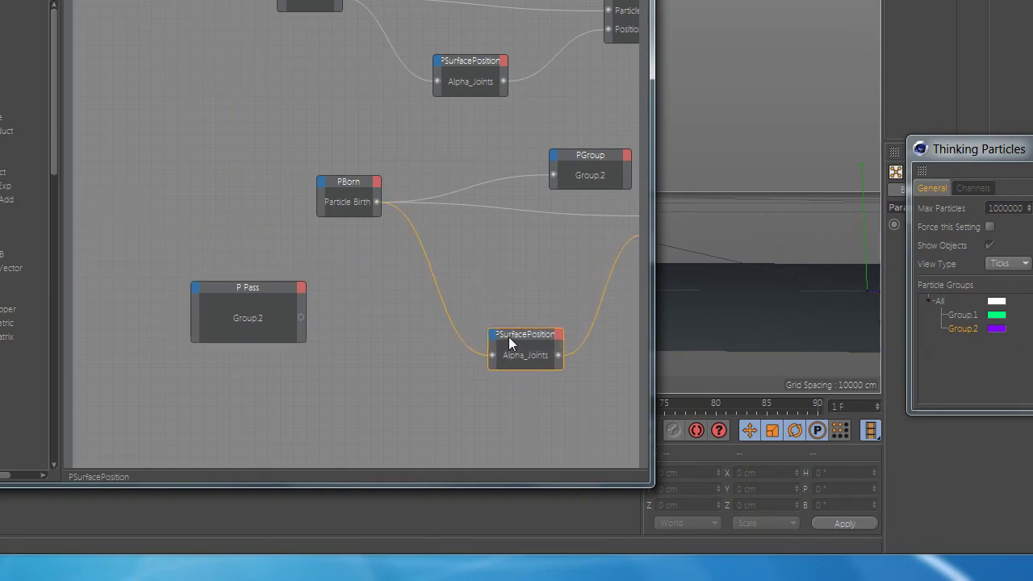
right_click(466, 252)
mouse_move(517, 260)
mouse_move(613, 325)
mouse_move(669, 324)
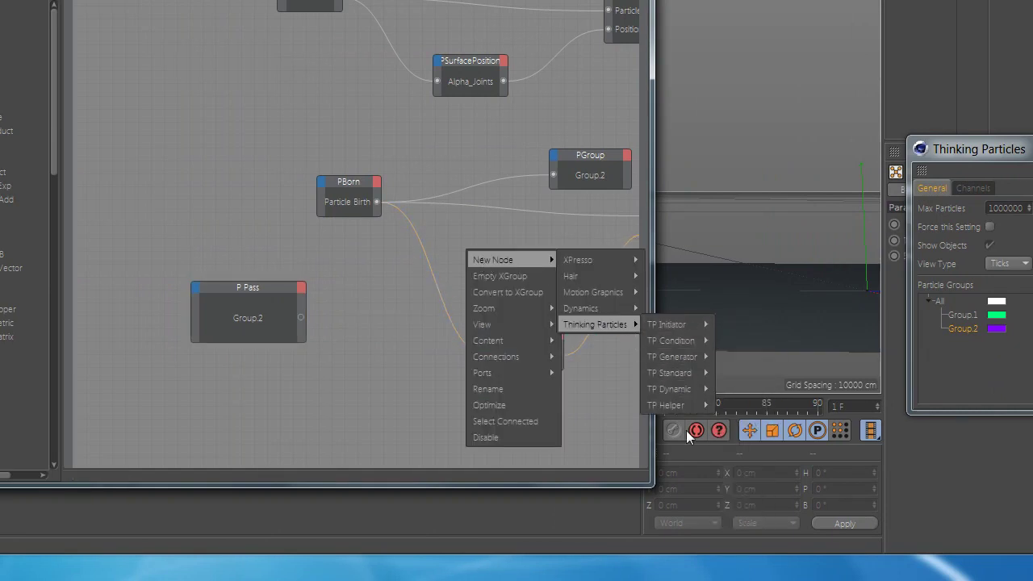
mouse_move(687, 403)
click(747, 530)
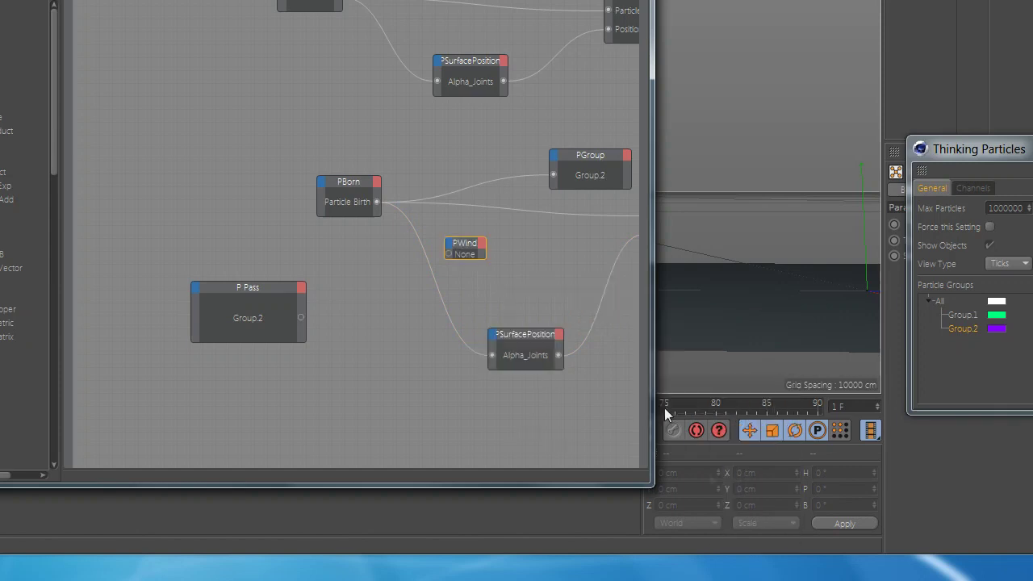
- Assign the wind object to the PWind node and connect the Group.2 P Pass output to its input
drag(468, 250, 505, 248)
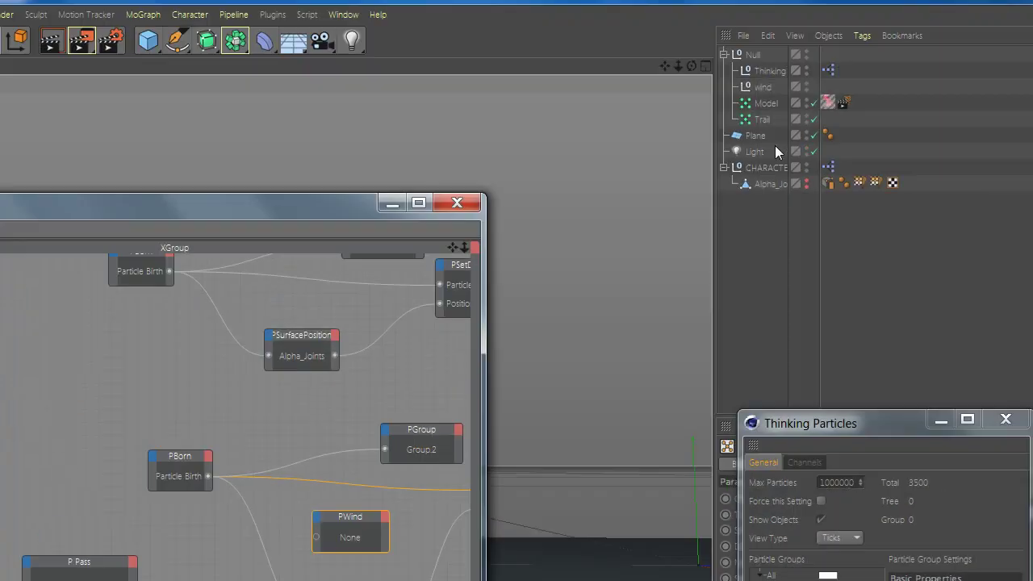
drag(753, 103, 349, 556)
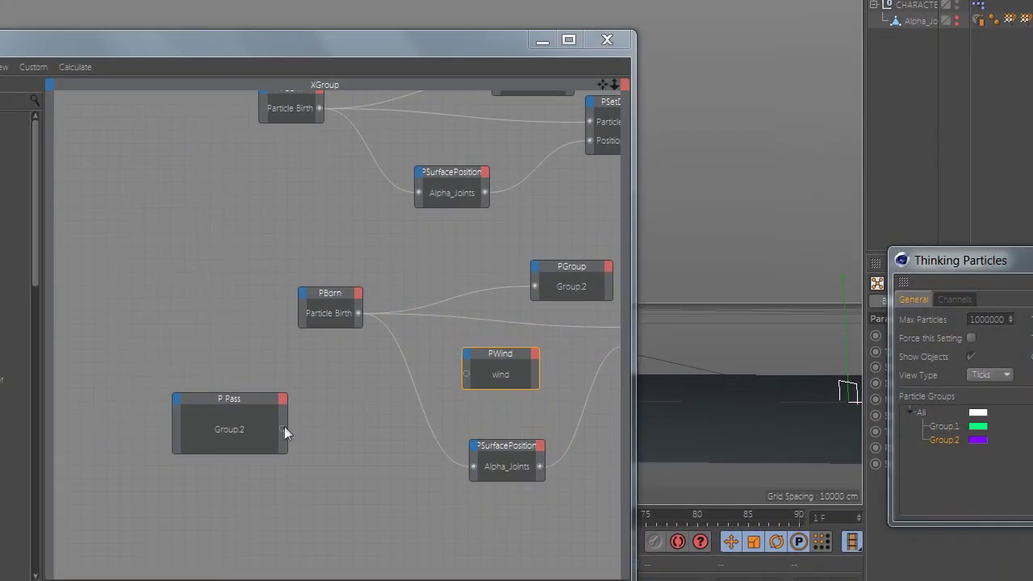
click(284, 426)
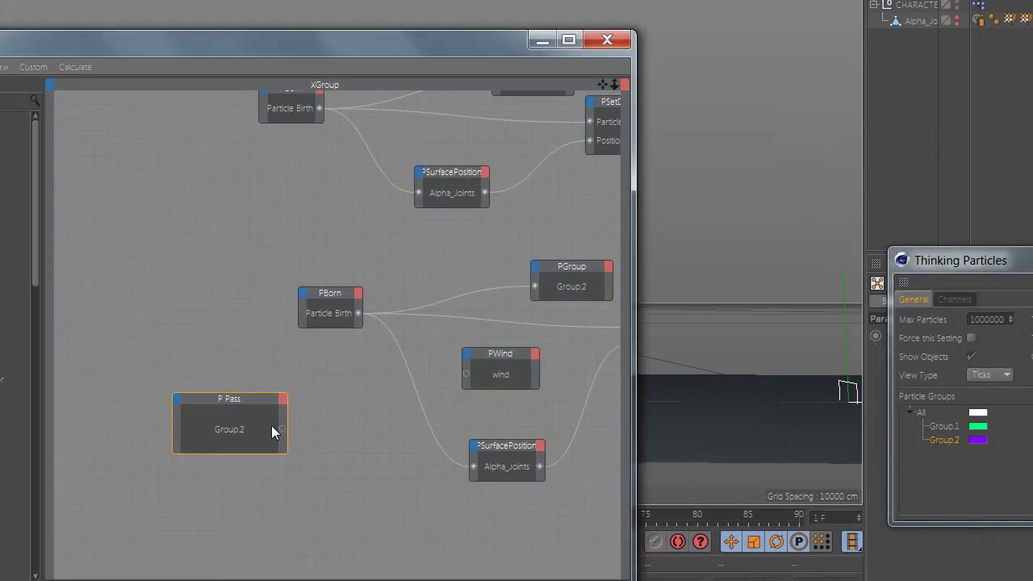
drag(460, 380, 464, 371)
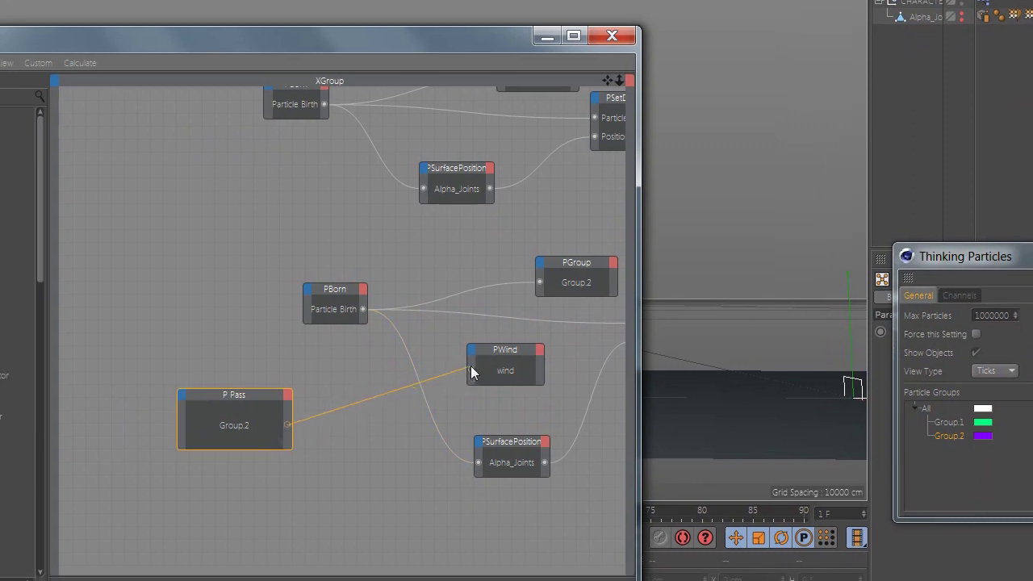
drag(506, 353, 507, 388)
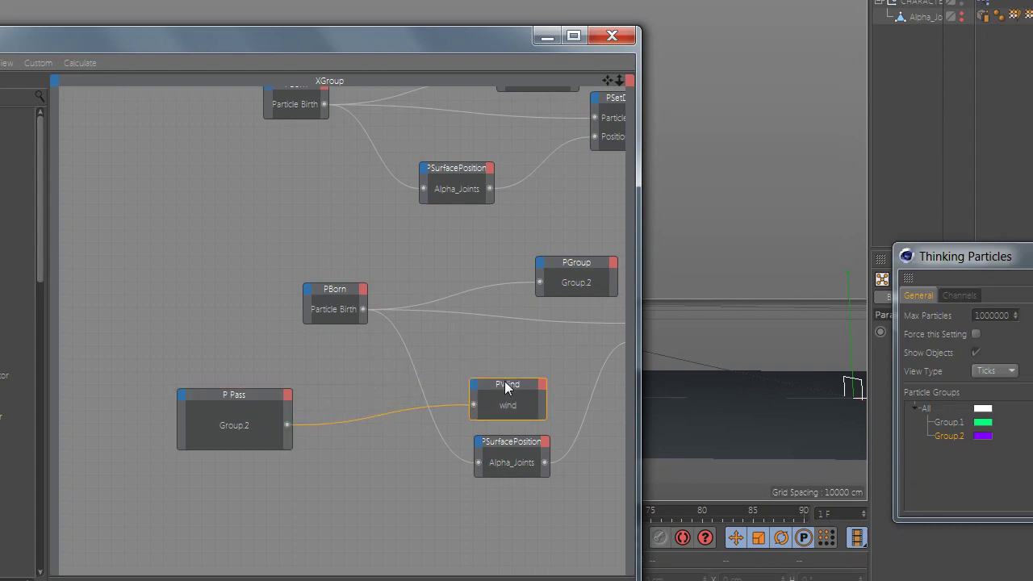
- Add a Thinking Particles PDeflector node and place it just above the PWind node
right_click(477, 326)
mouse_move(486, 331)
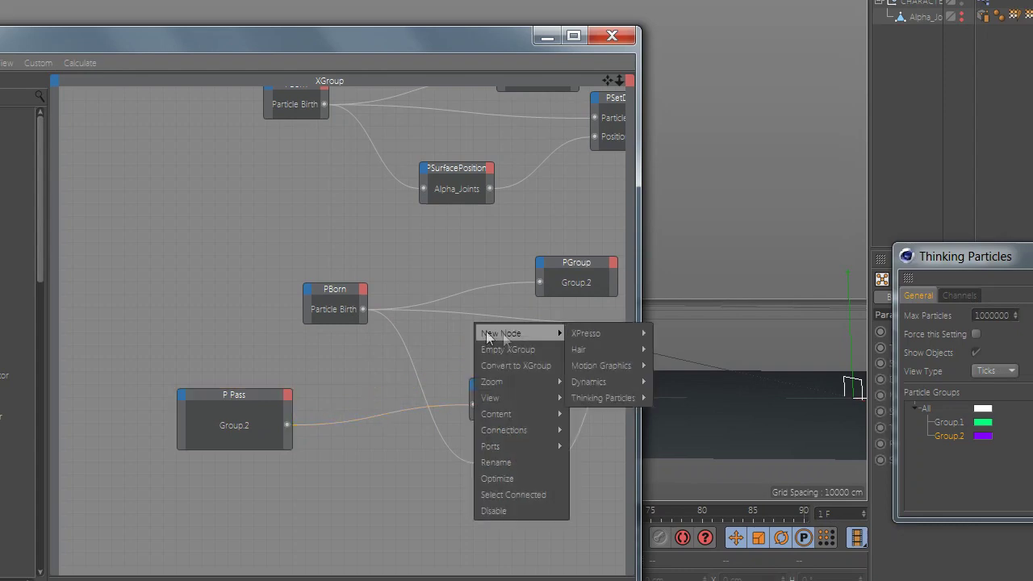
mouse_move(615, 397)
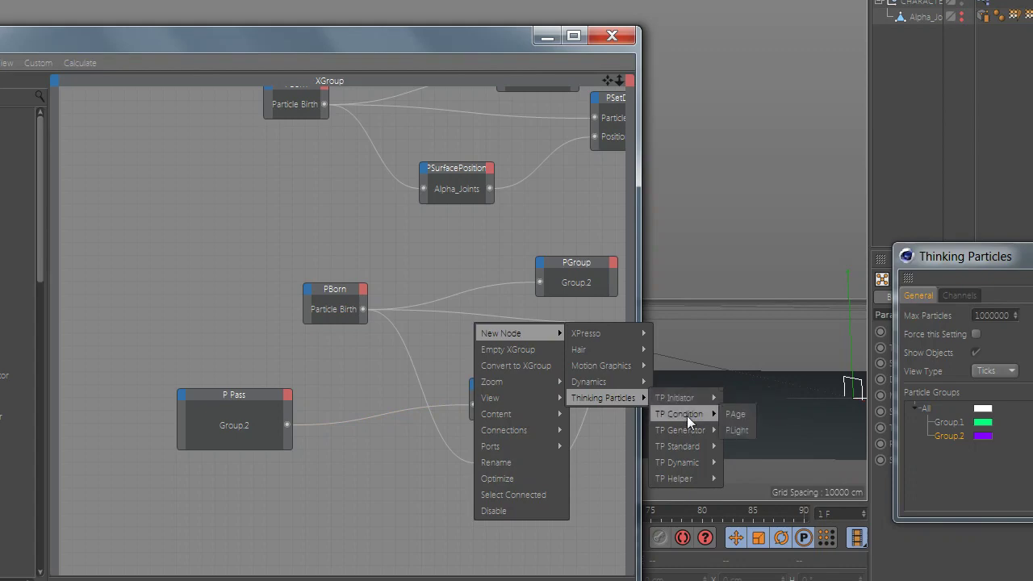
mouse_move(693, 446)
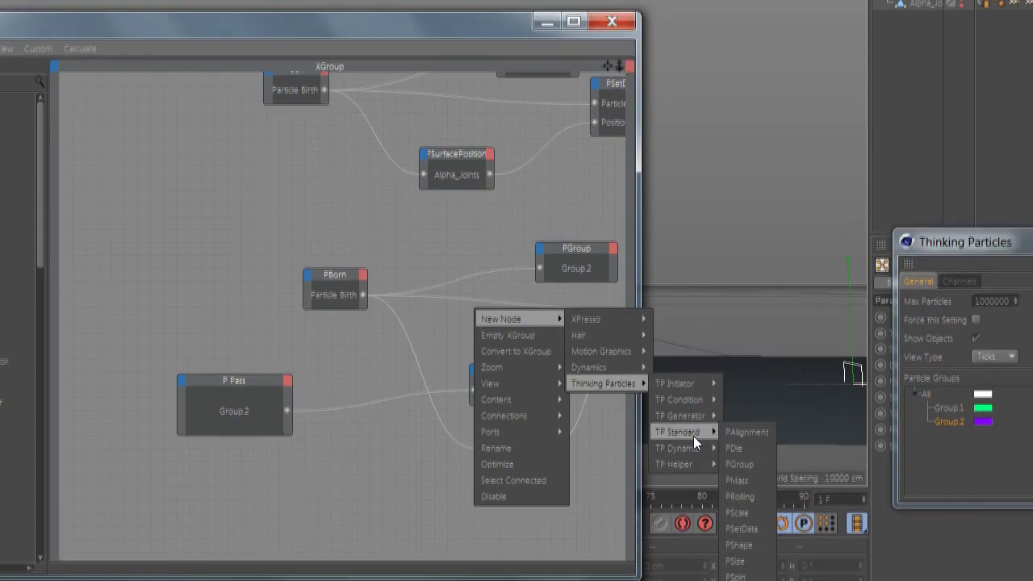
click(750, 436)
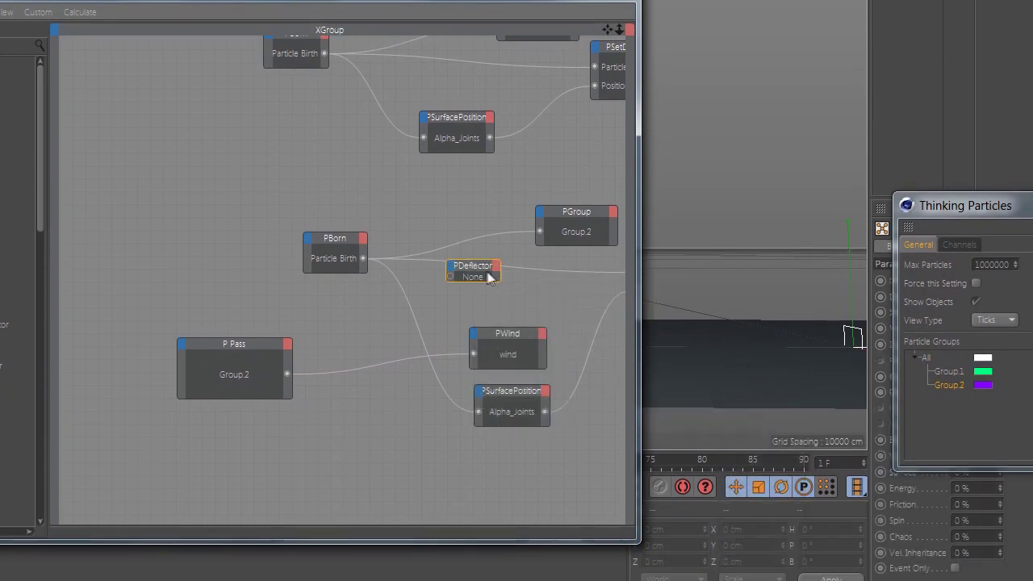
drag(473, 268, 525, 292)
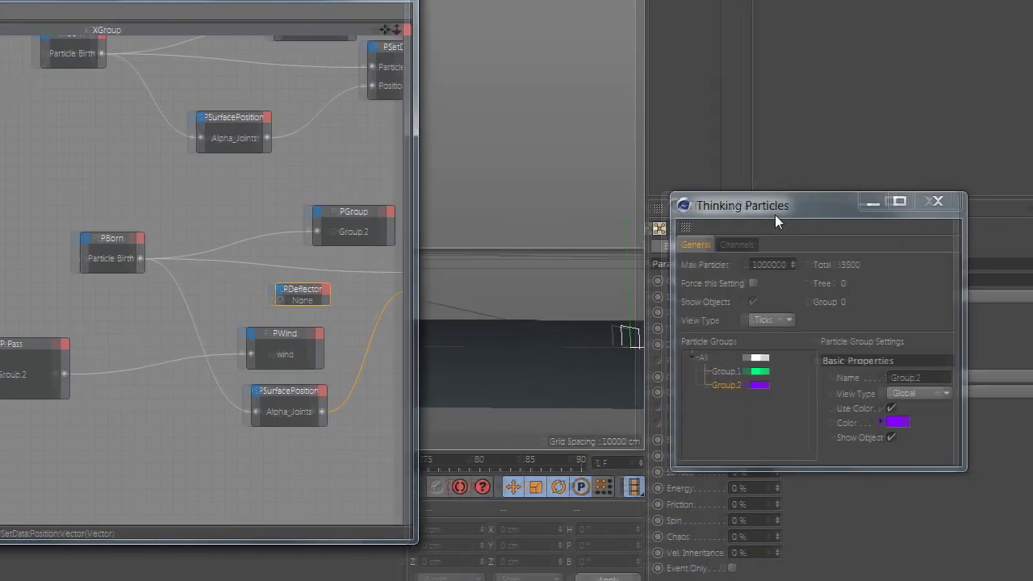
- Assign the Plane object to the PDeflector node and connect the Group.2 P Pass output to its input
drag(775, 214, 707, 222)
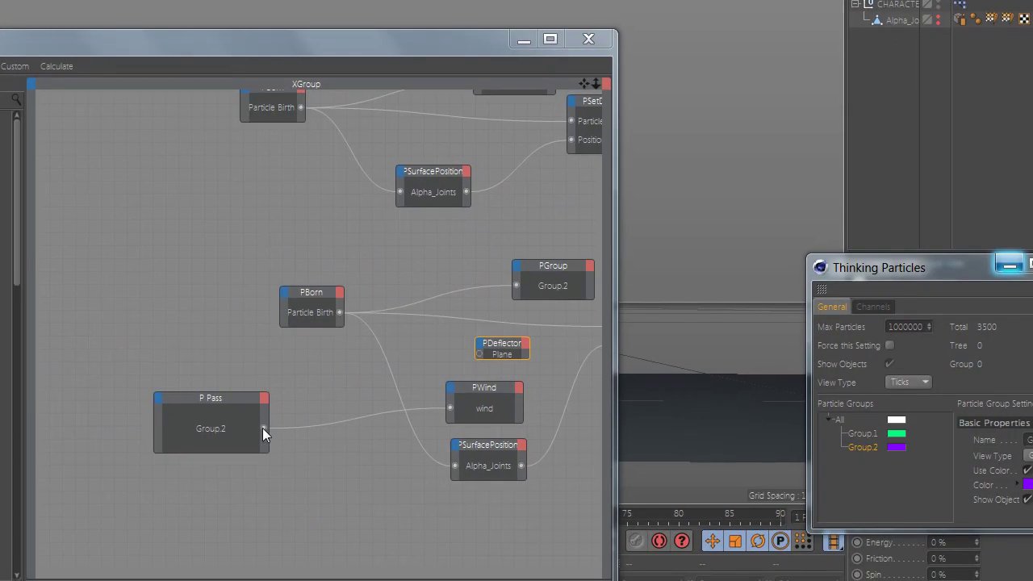
drag(167, 477, 380, 402)
drag(476, 353, 484, 355)
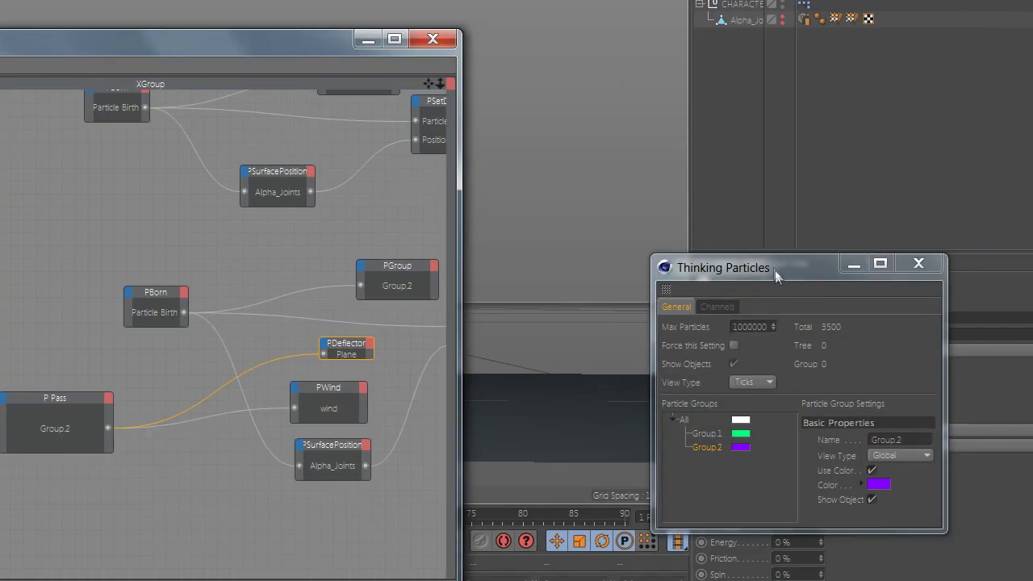
- Set the Plane deflector's type to Object and its bounce to 20%
drag(775, 271, 937, 121)
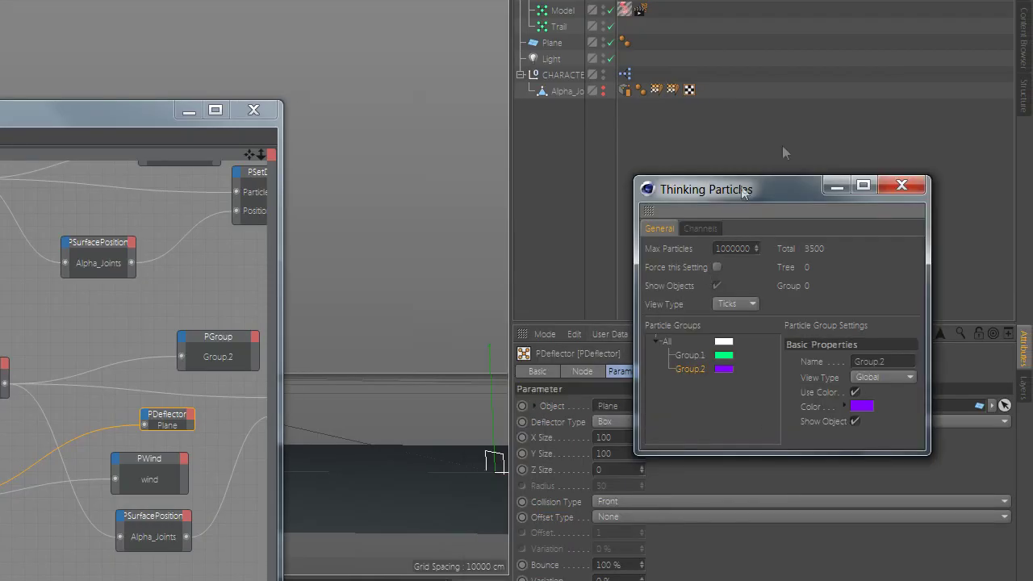
drag(743, 191, 852, 92)
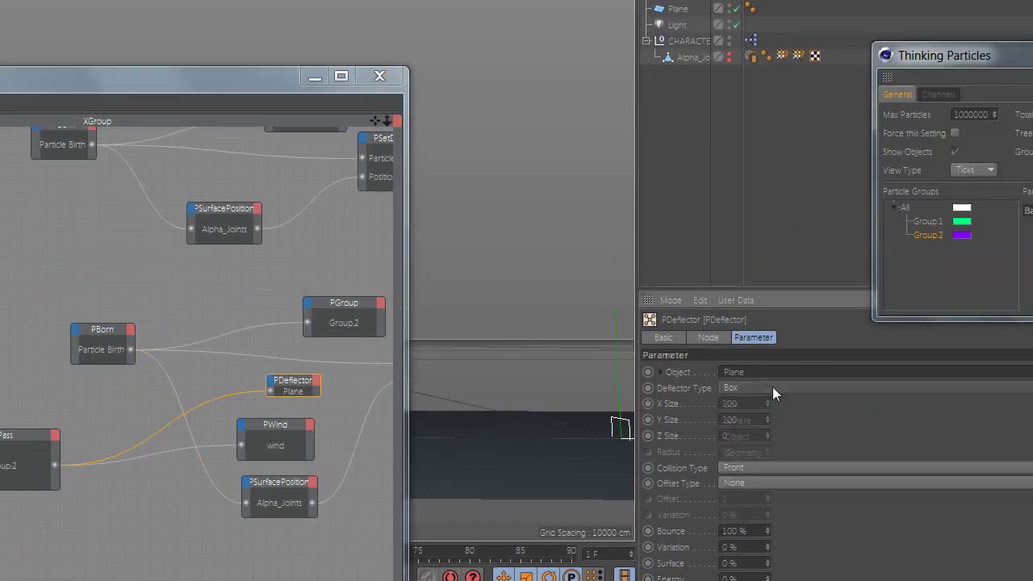
click(859, 387)
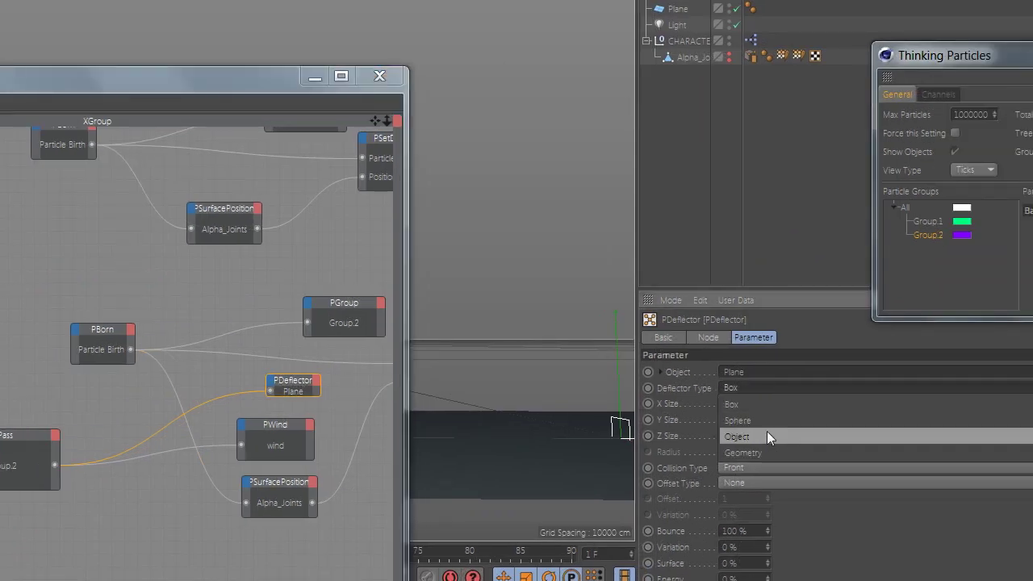
click(766, 435)
double_click(750, 416)
text(20)
key(Return)
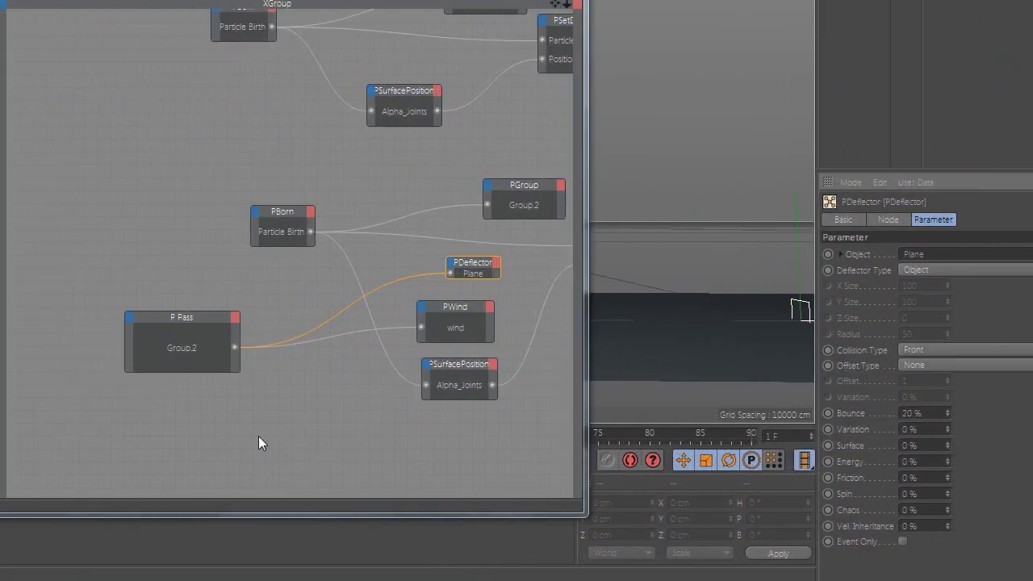
- Add a second Thinking Particles PDeflector node in the empty space below the Group.2 setup
right_click(19, 440)
click(330, 373)
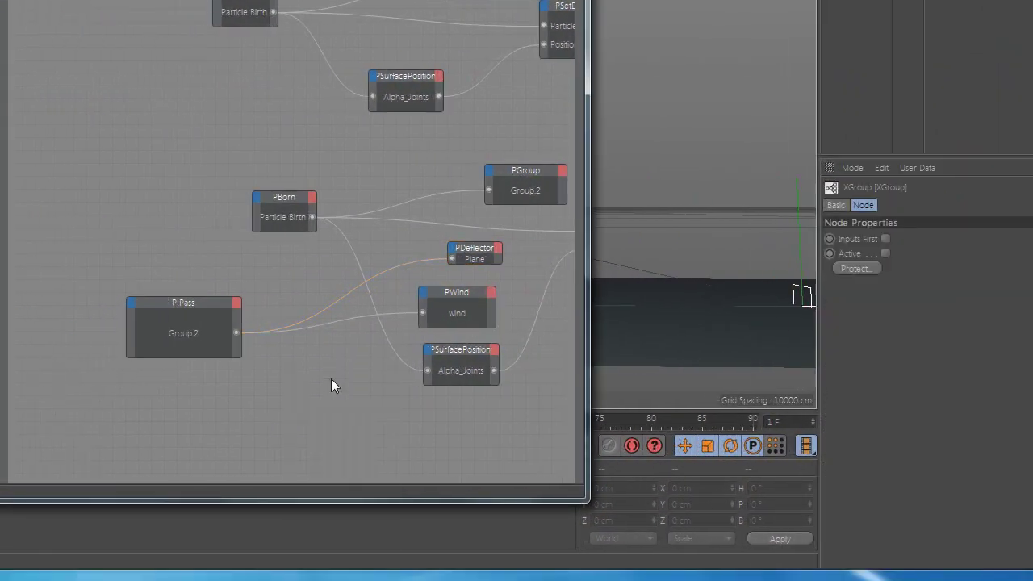
right_click(331, 372)
mouse_move(345, 379)
mouse_move(484, 430)
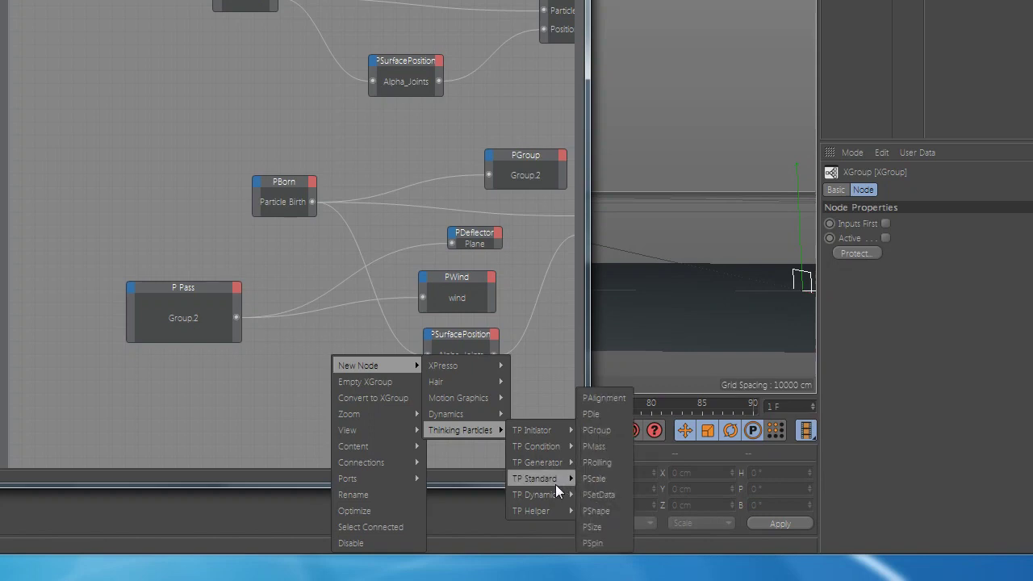
mouse_move(553, 493)
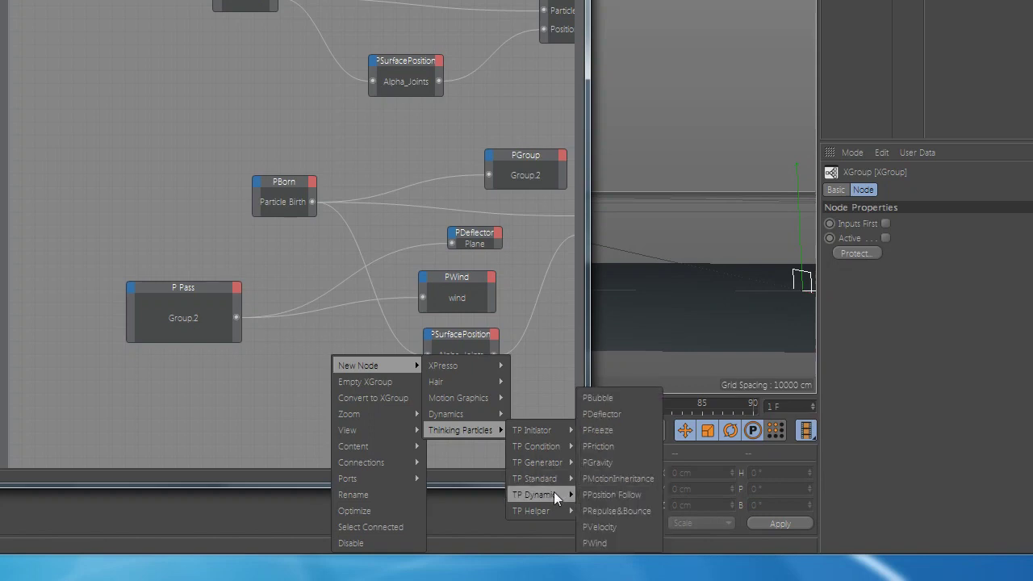
click(612, 416)
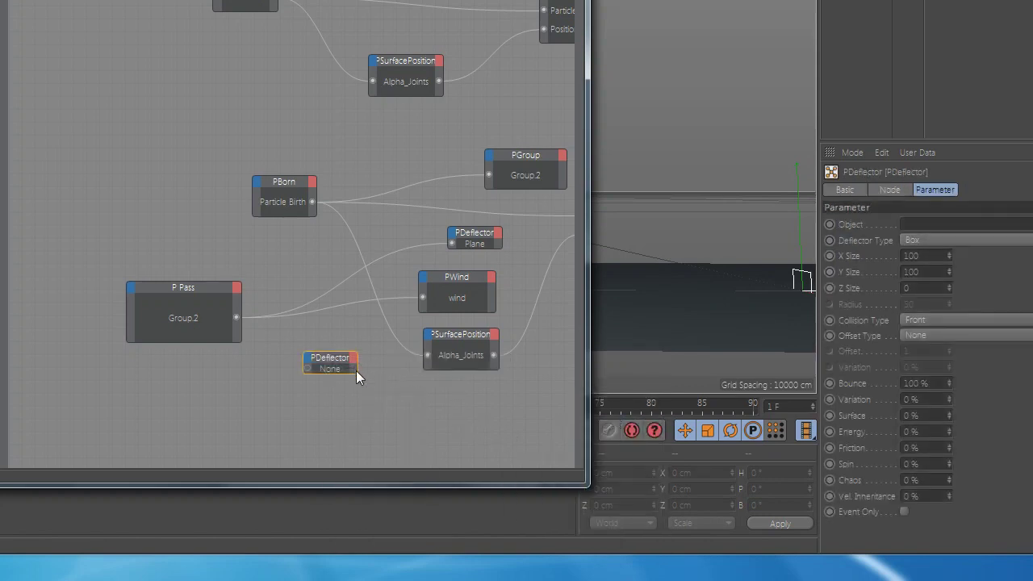
- Assign Alpha_Joints to the new PDeflector, placed below the copied PSurfacePosition node, and feed it from the Group.2 P Pass output
click(288, 326)
scroll(272, 326, down, 5)
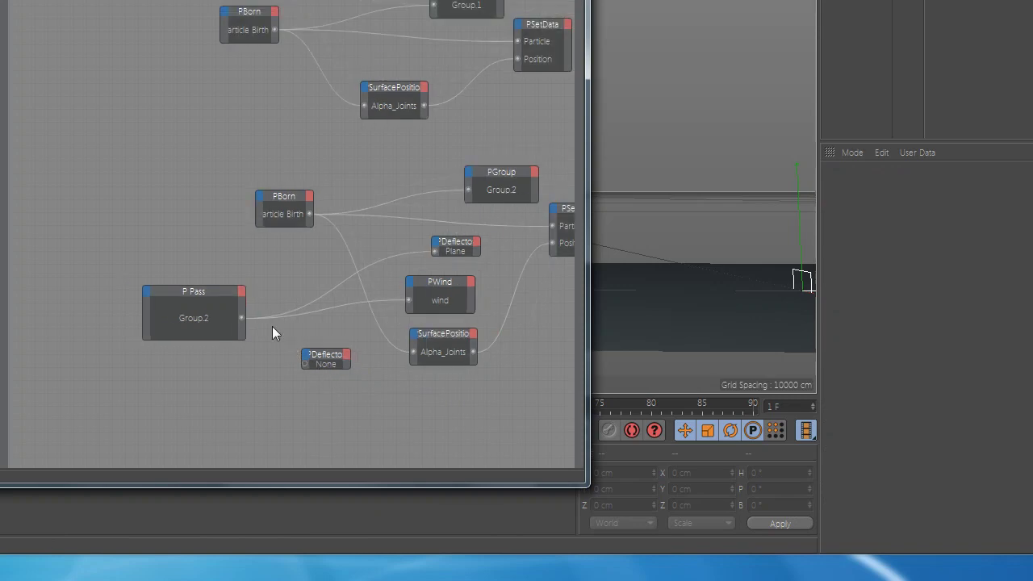
click(319, 341)
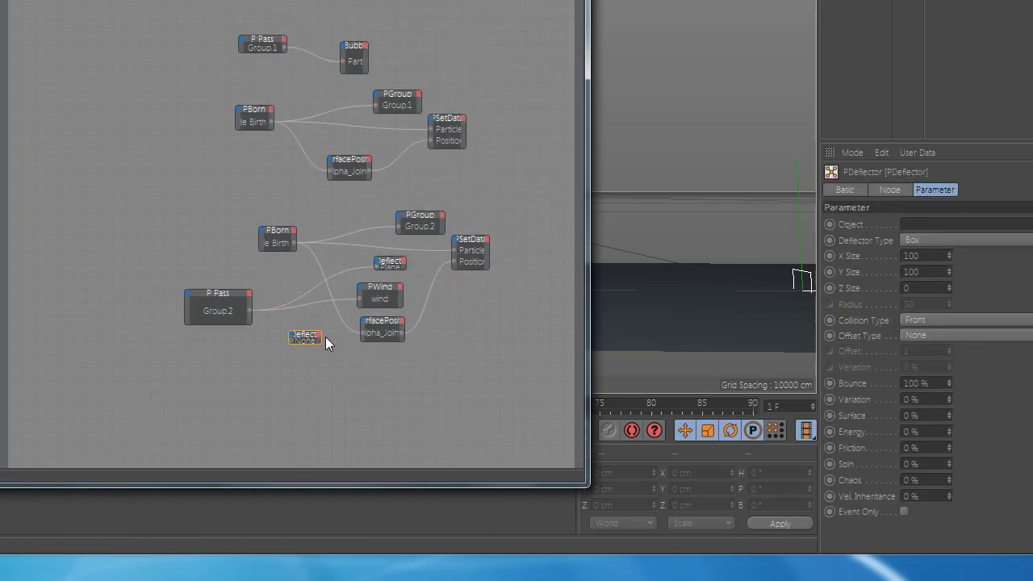
drag(325, 338, 384, 383)
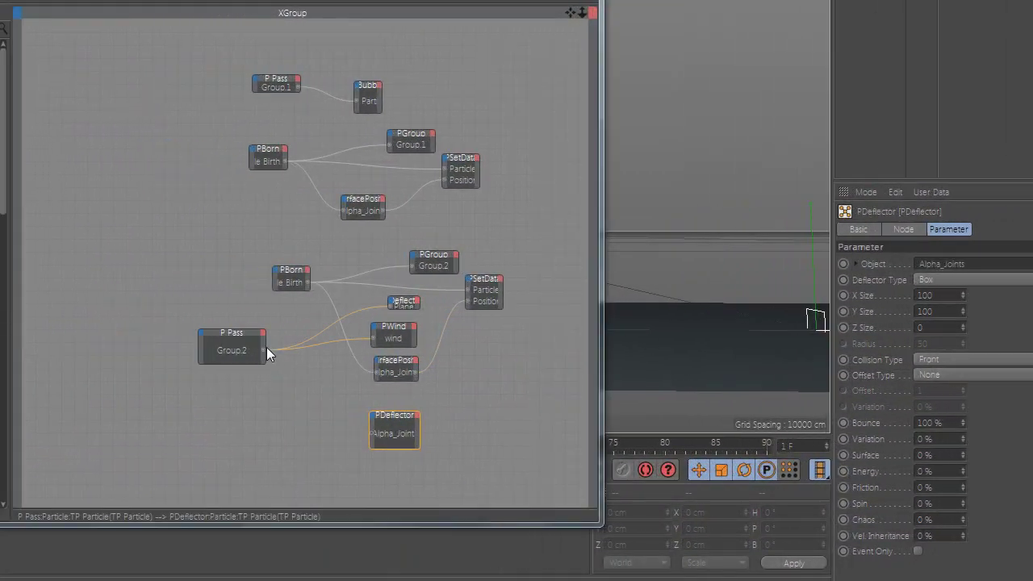
drag(264, 345, 371, 429)
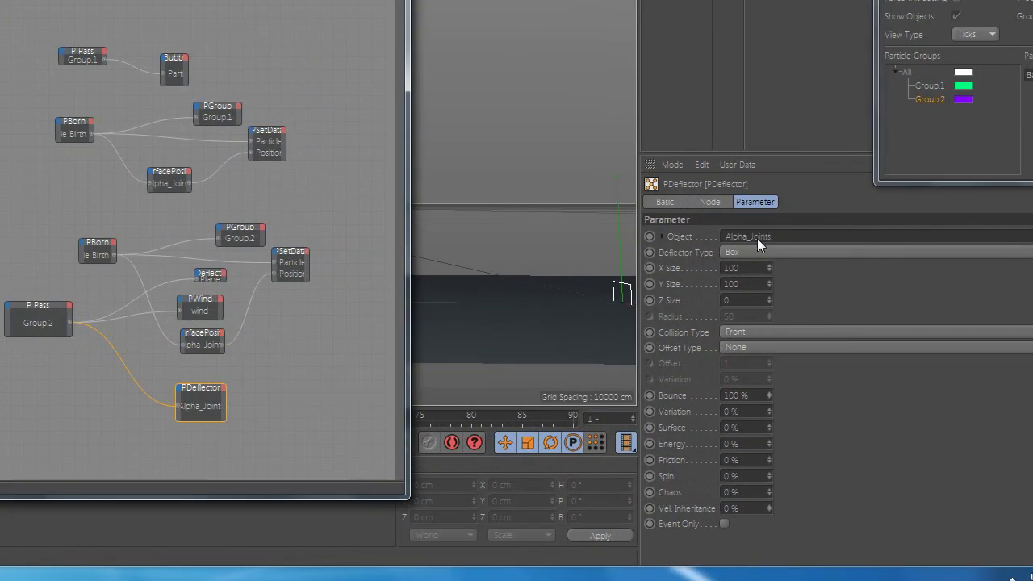
- Set the Alpha_Joints deflector to type Object with 20% bounce and close the Thinking Particles and XPresso windows
click(957, 272)
click(757, 302)
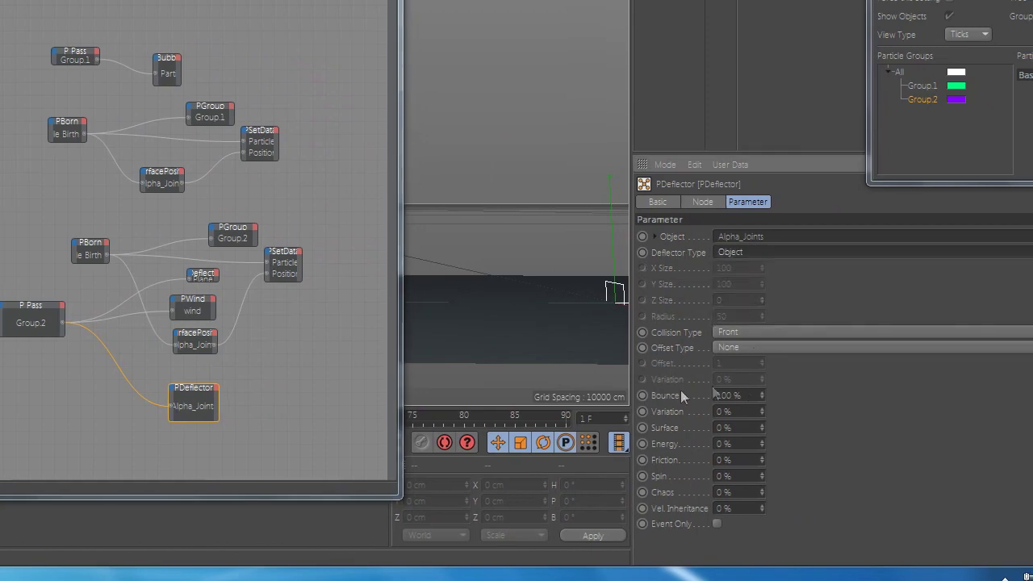
double_click(735, 396)
text(20)
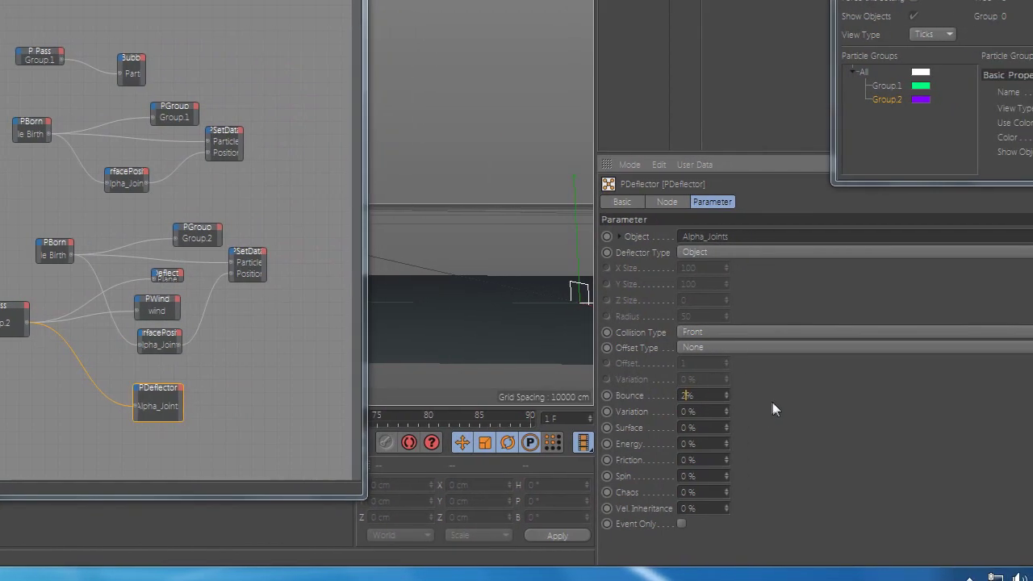
key(Return)
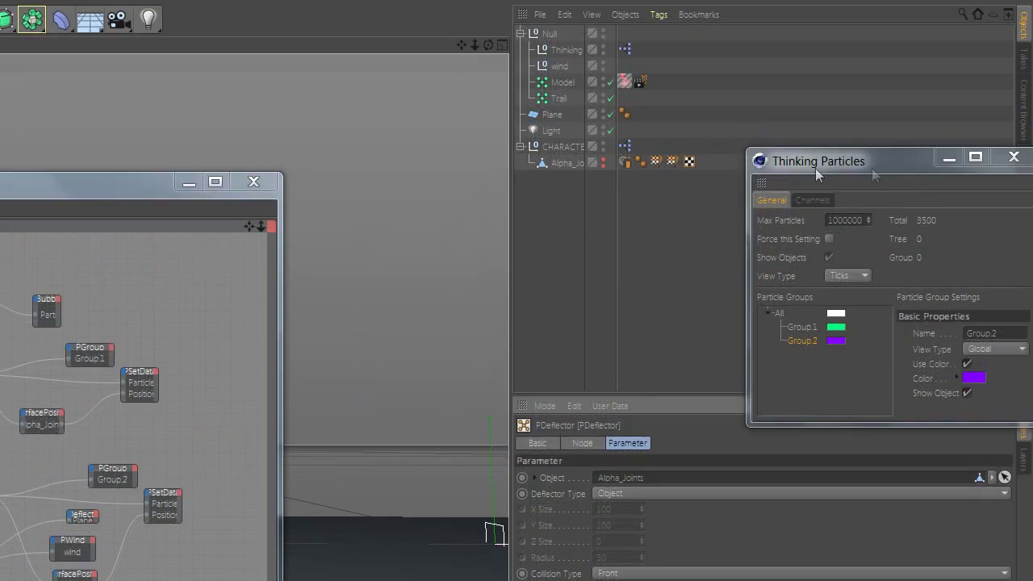
click(856, 168)
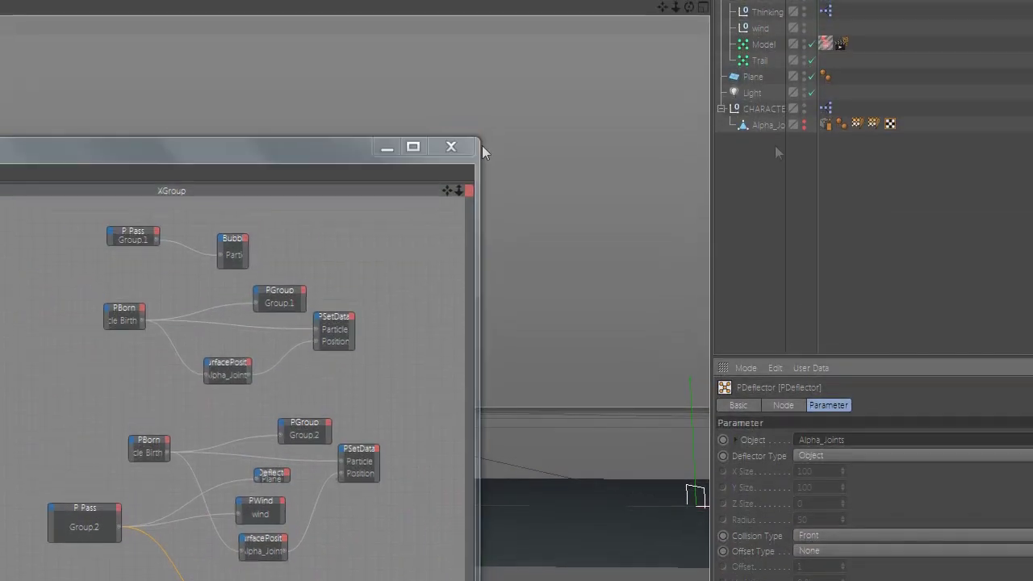
click(451, 146)
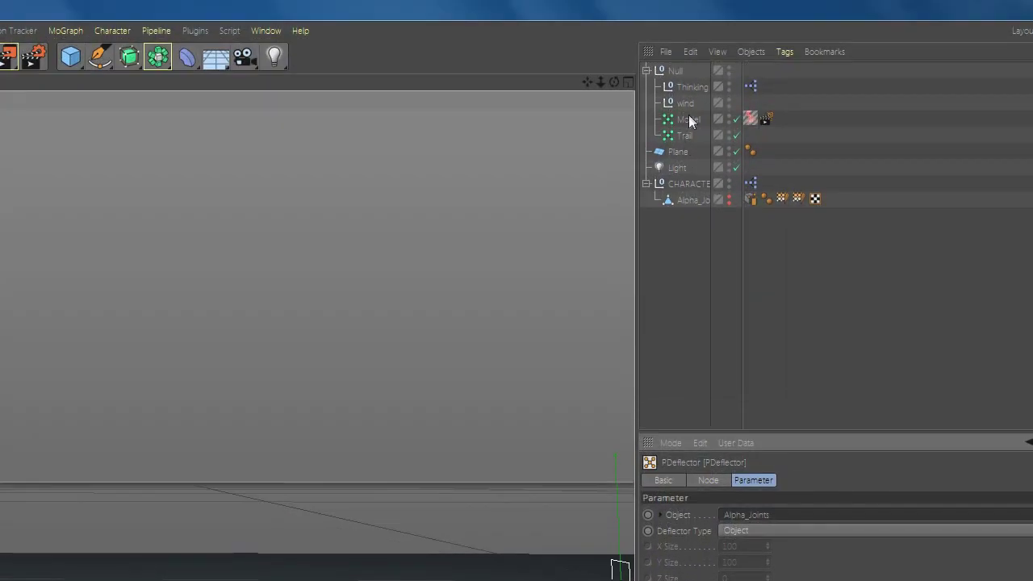
- Add a hair Render tag to the Trail particle geometry and open the tag's mode options
click(764, 60)
click(687, 135)
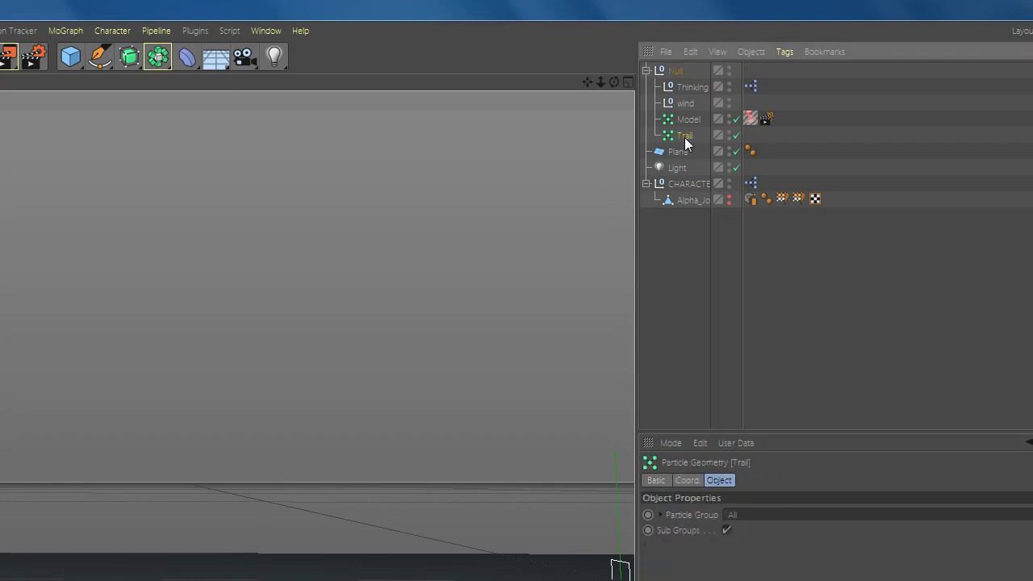
right_click(685, 137)
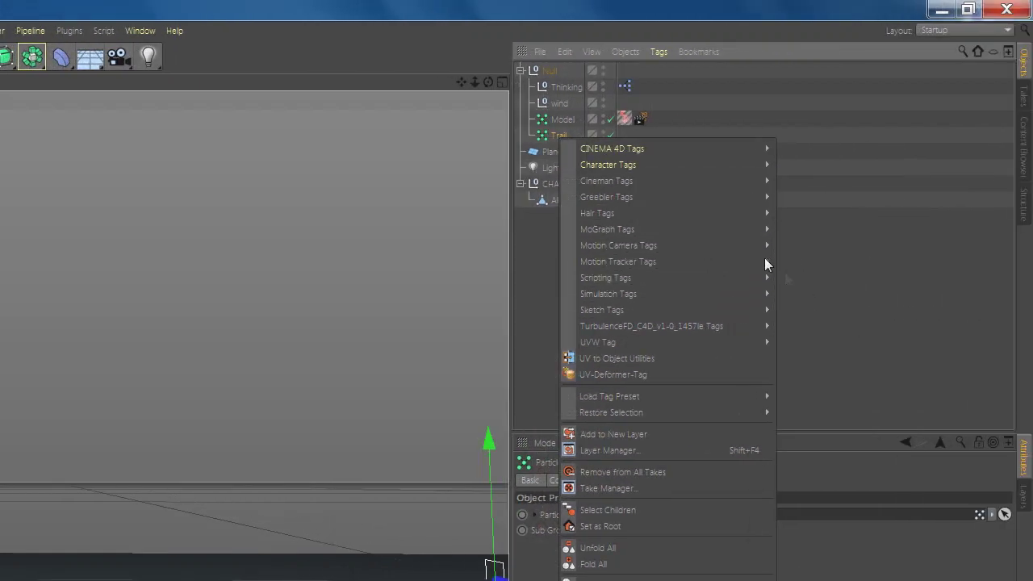
mouse_move(723, 213)
click(799, 308)
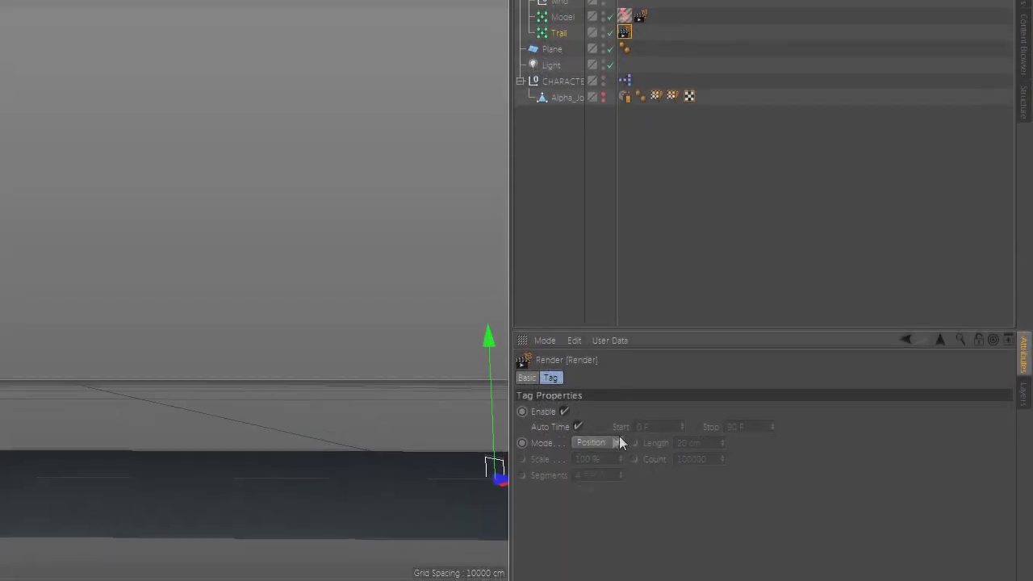
click(619, 442)
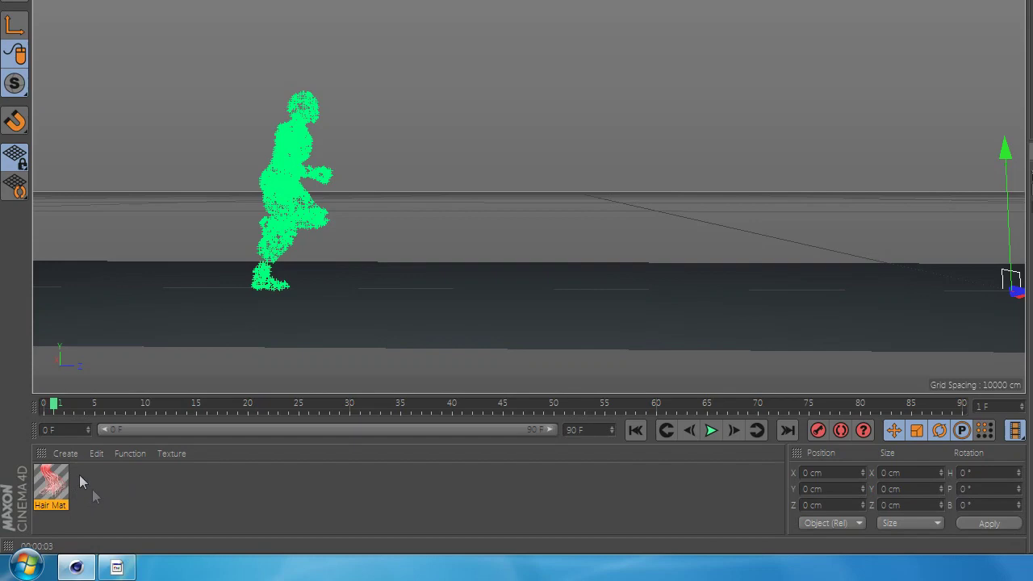
click(70, 456)
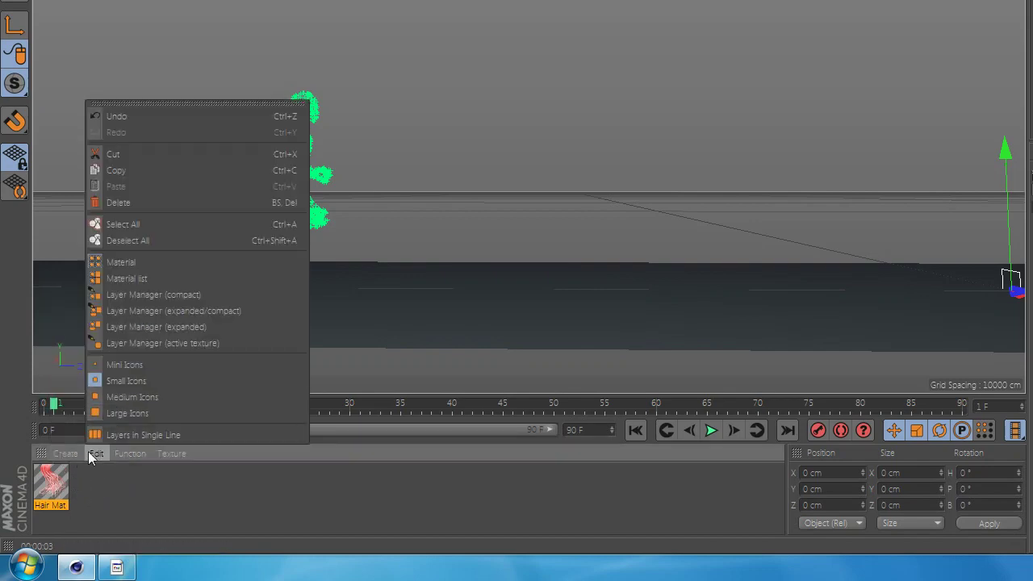
click(72, 454)
click(72, 455)
click(81, 314)
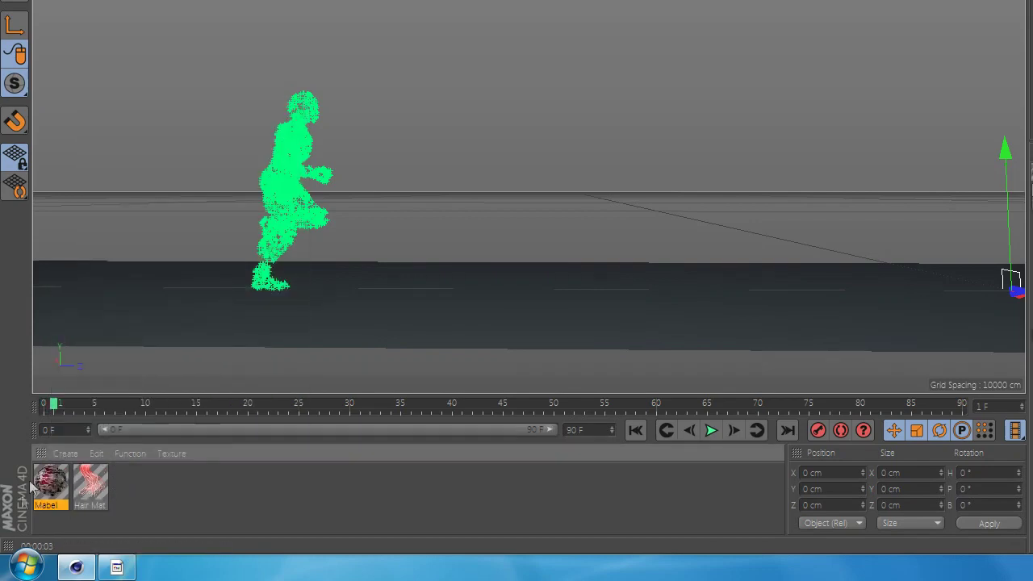
key(Delete)
- Create a second Hair Material and enable its Kink channel
click(69, 455)
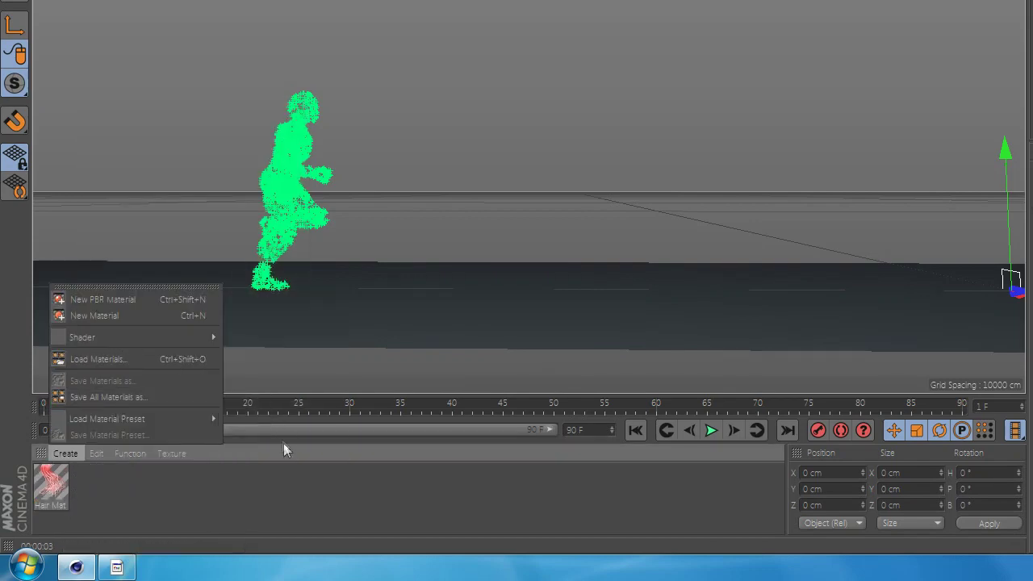
mouse_move(202, 337)
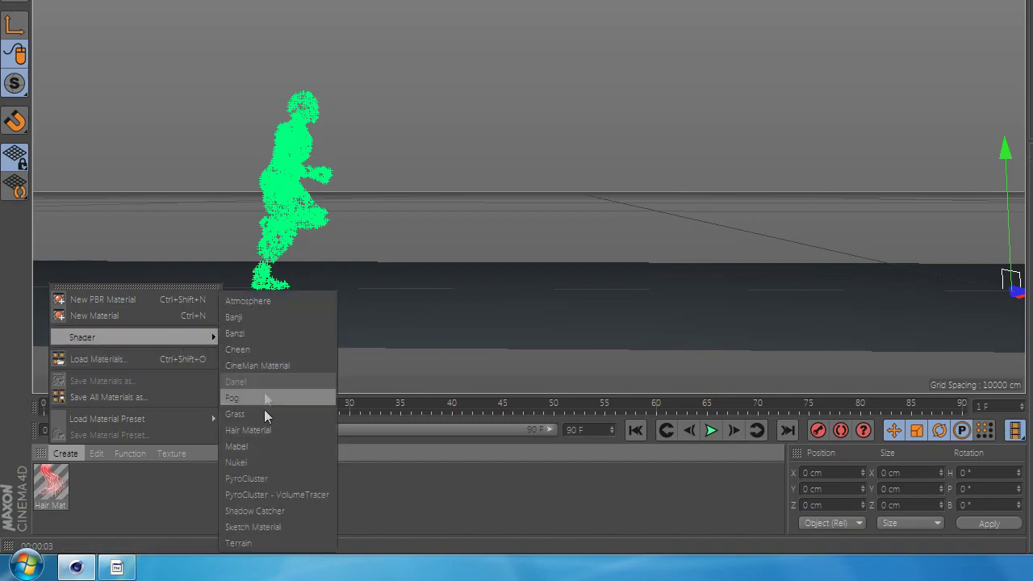
click(265, 431)
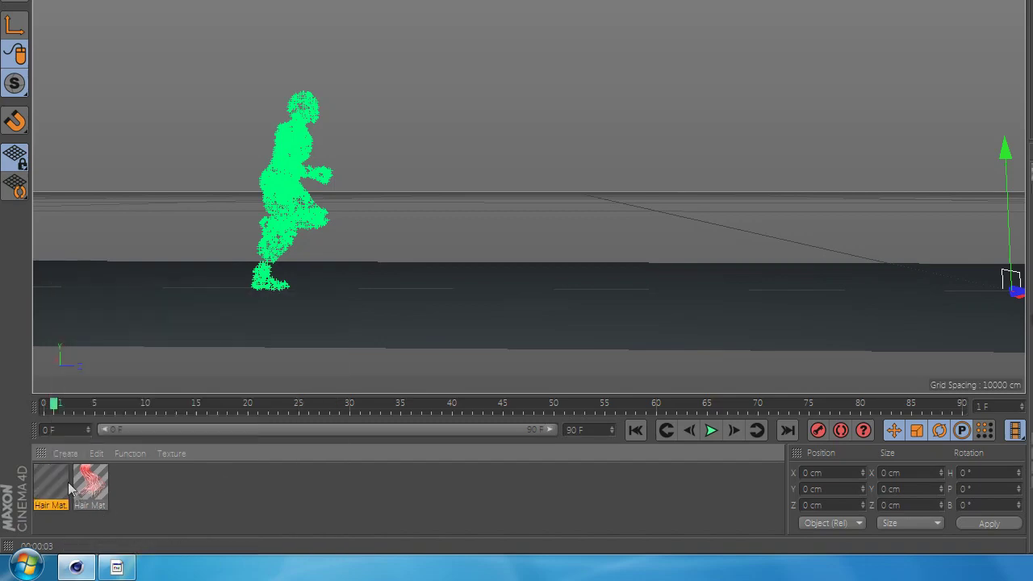
double_click(51, 484)
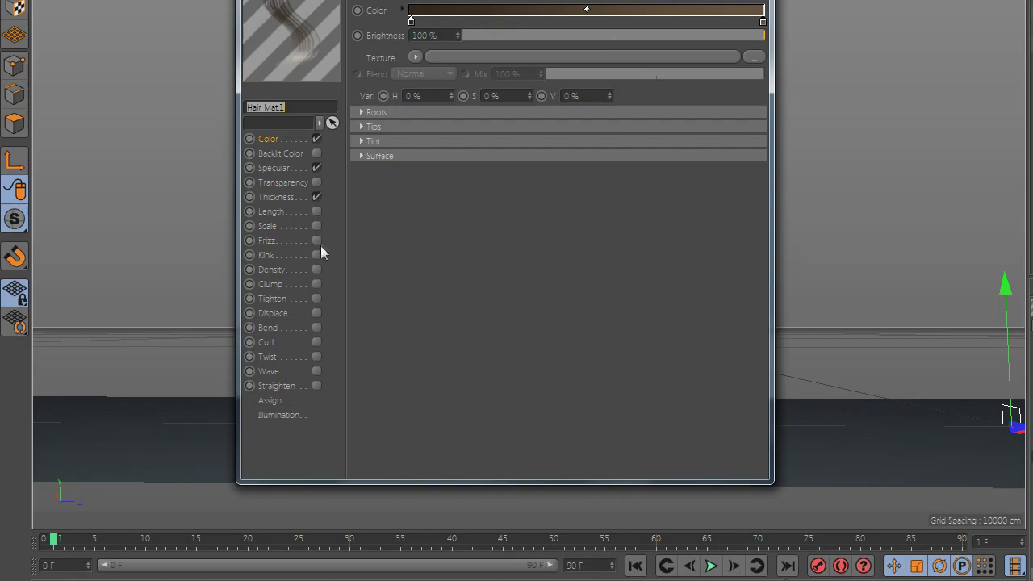
click(318, 253)
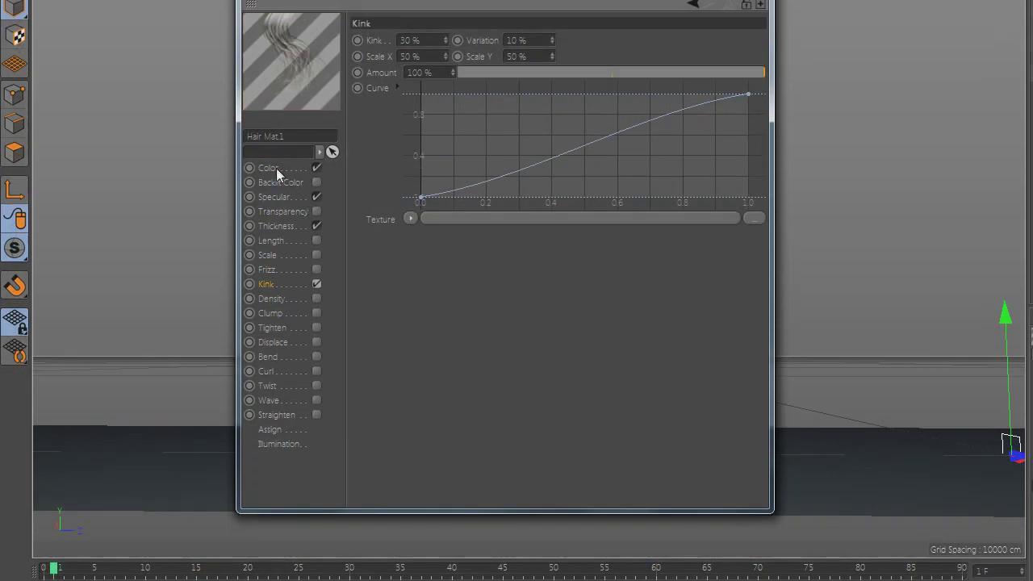
- Set the starting knot of Hair Mat.1's color gradient to yellow with H 59°, S 100% and V 100%
click(277, 168)
double_click(411, 51)
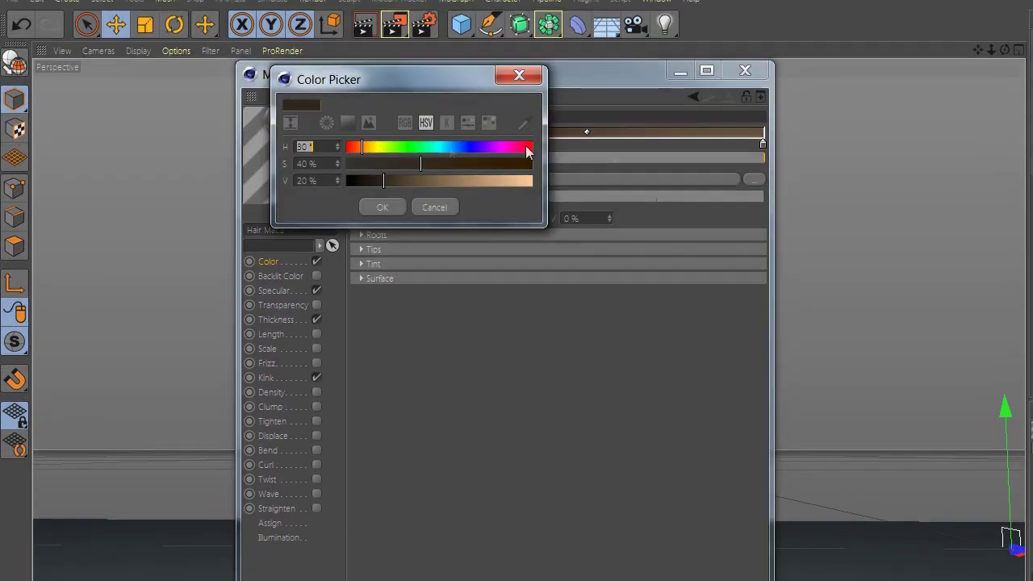
drag(414, 150, 376, 150)
drag(476, 183, 531, 183)
click(384, 211)
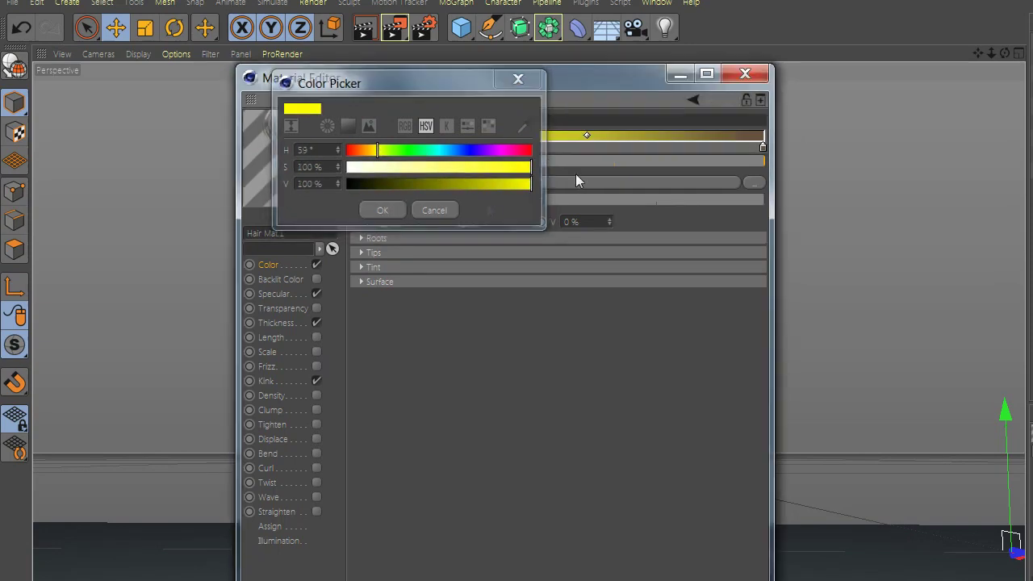
double_click(764, 148)
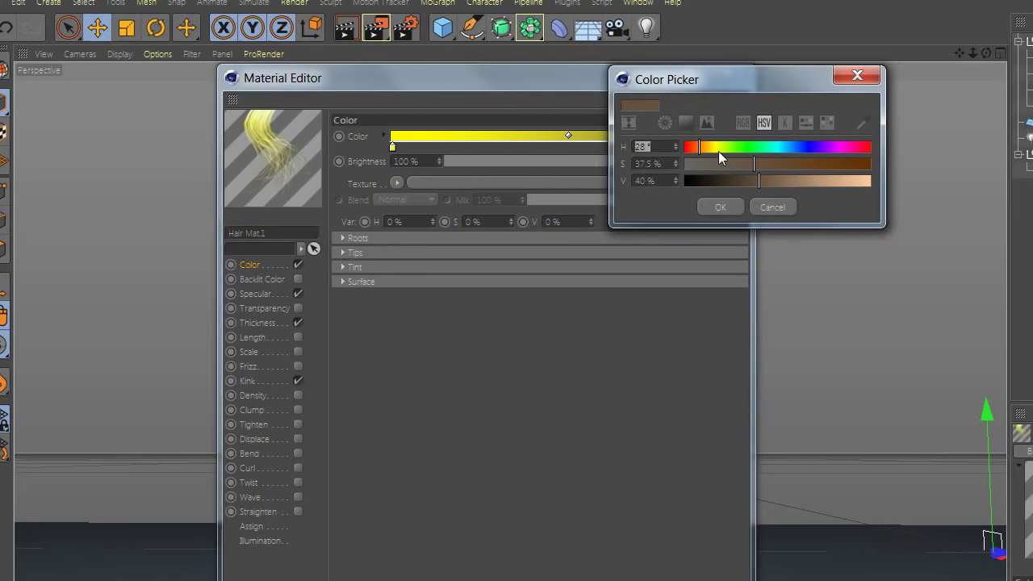
click(735, 150)
drag(778, 181, 912, 191)
click(580, 206)
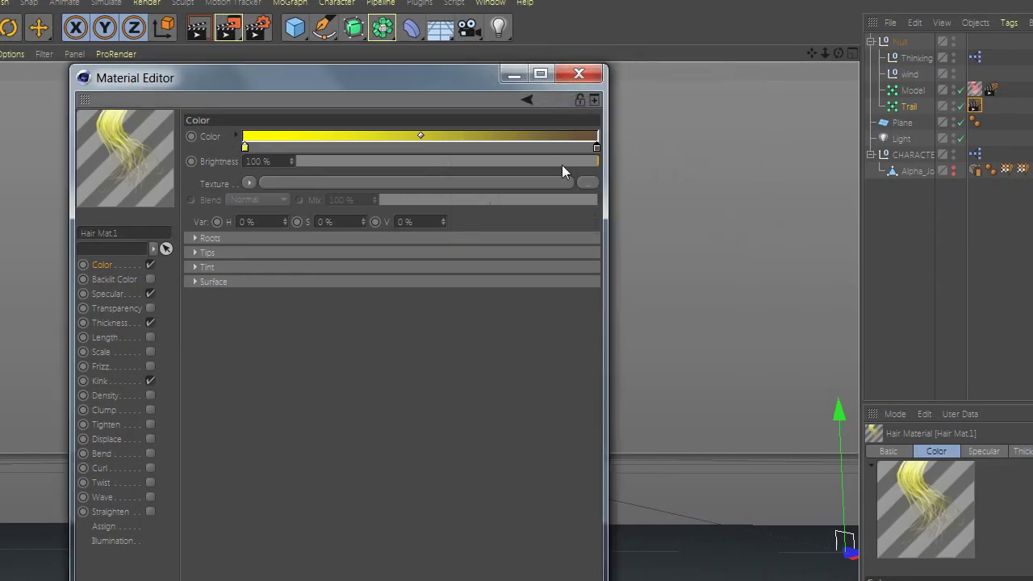
- Set the end knot of Hair Mat.1's color gradient to a pale yellow
double_click(596, 152)
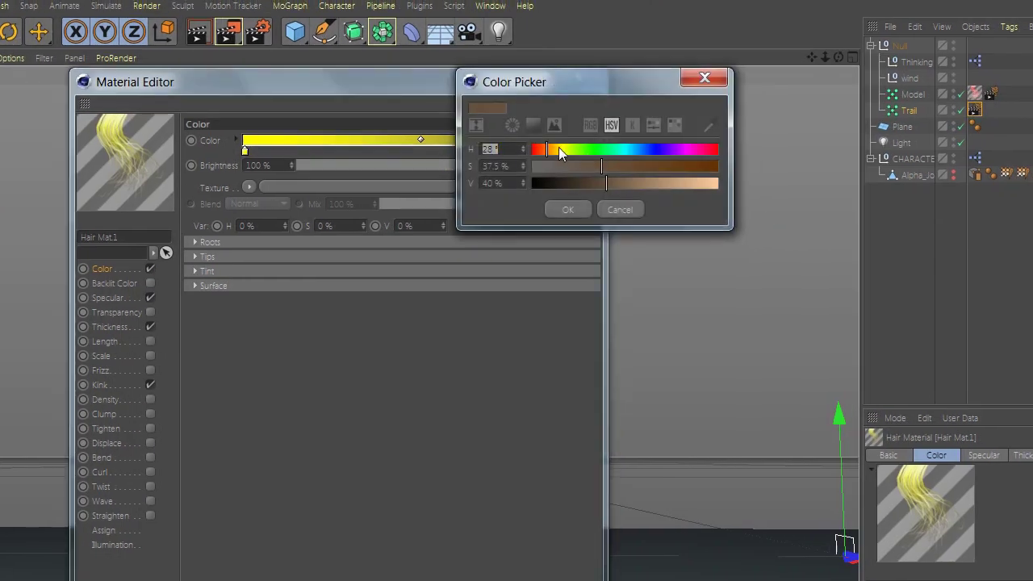
drag(559, 148, 566, 150)
drag(639, 183, 759, 191)
click(560, 209)
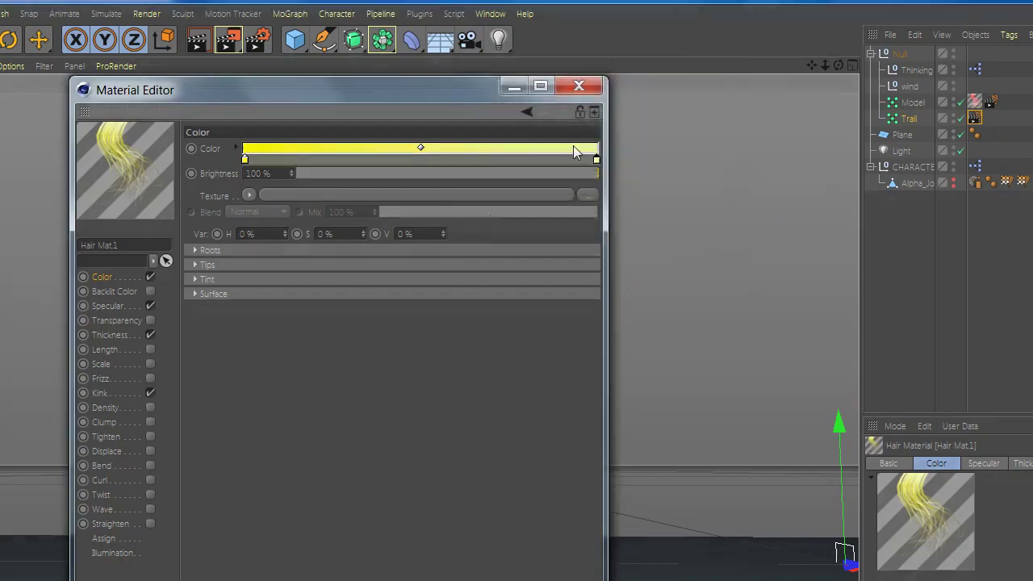
- Close the material editor and apply the yellow hair material to the Trail particle geometry
click(587, 84)
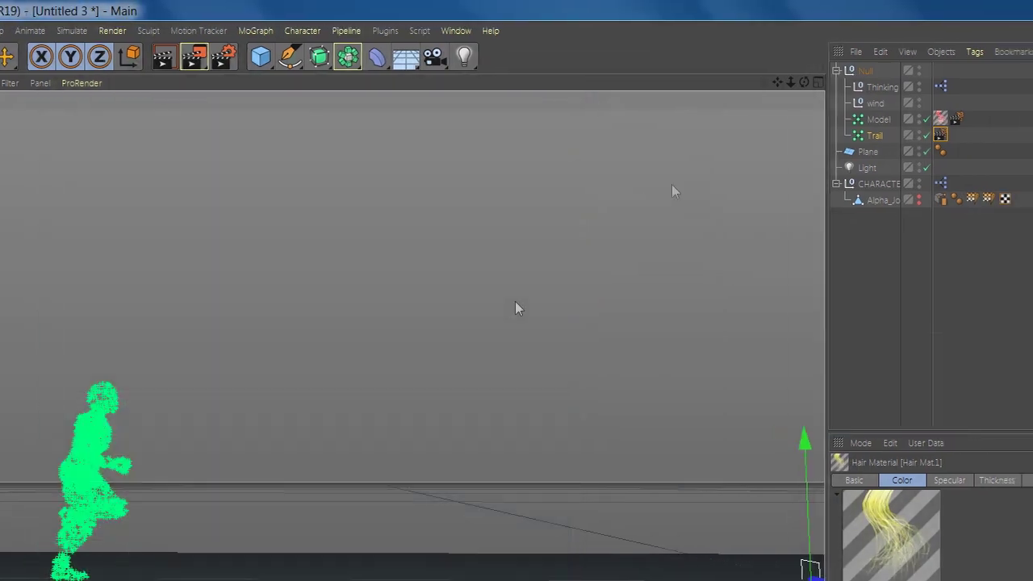
drag(64, 472, 864, 136)
click(752, 290)
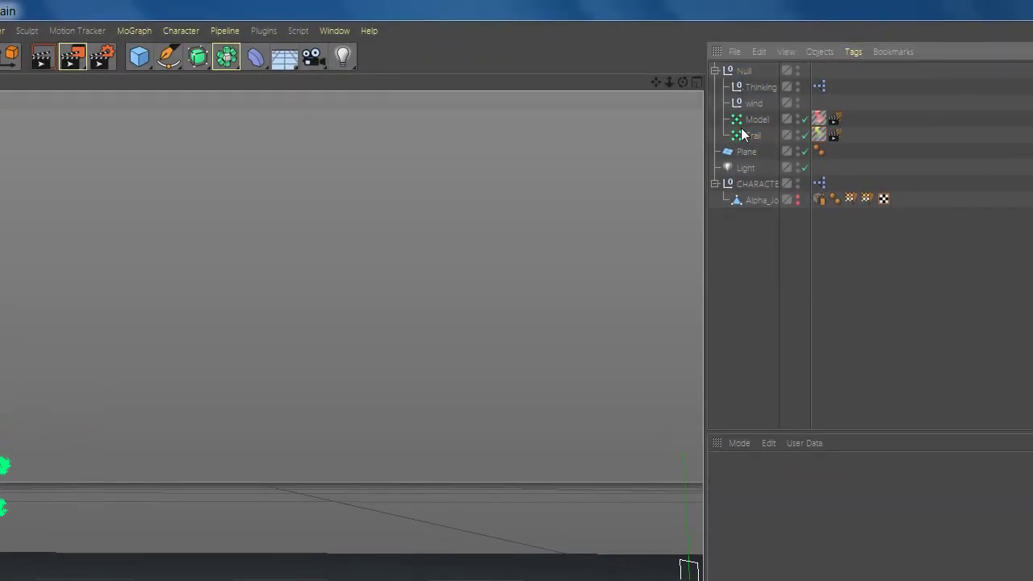
- Raise the wind object to a Y position of about 810 cm and set its heading rotation to -180°
click(744, 105)
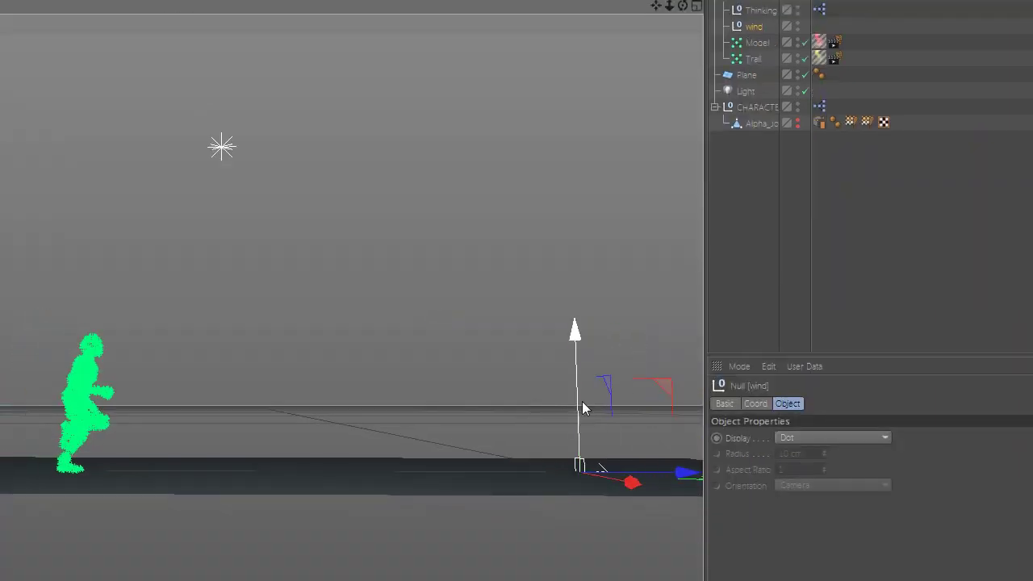
drag(582, 403, 580, 190)
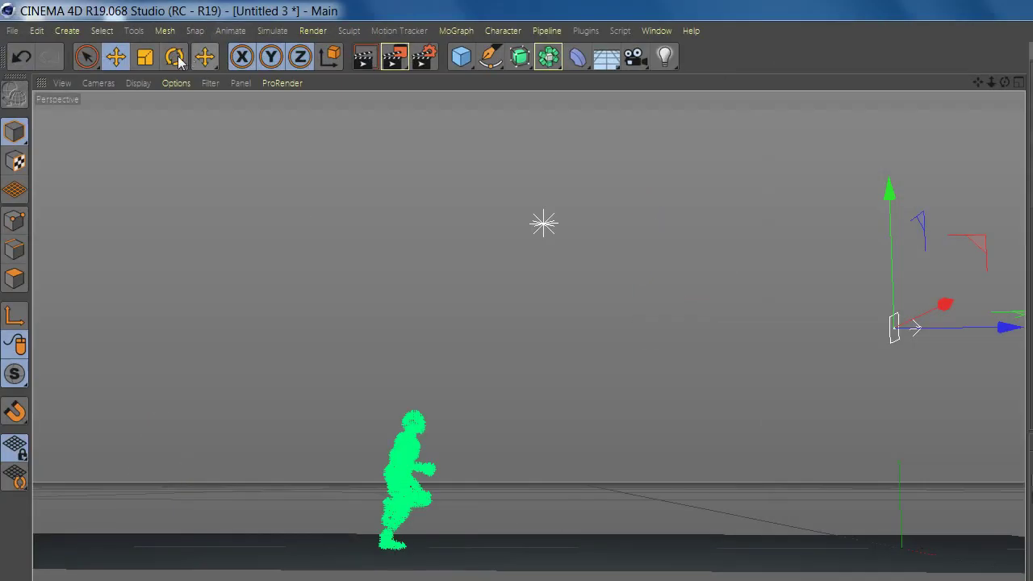
click(175, 58)
drag(746, 309, 621, 469)
drag(764, 473, 745, 472)
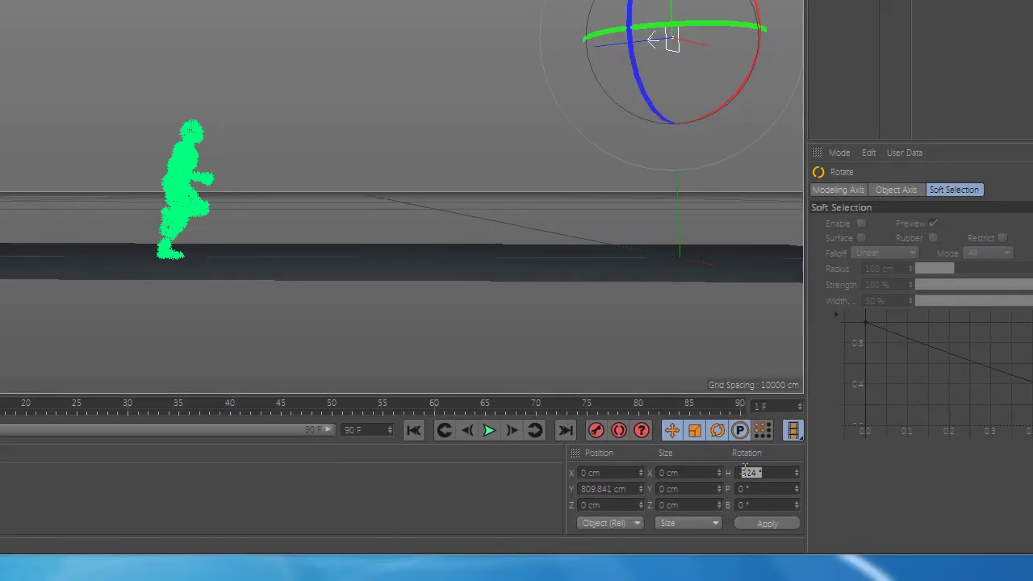
text(-180)
click(785, 523)
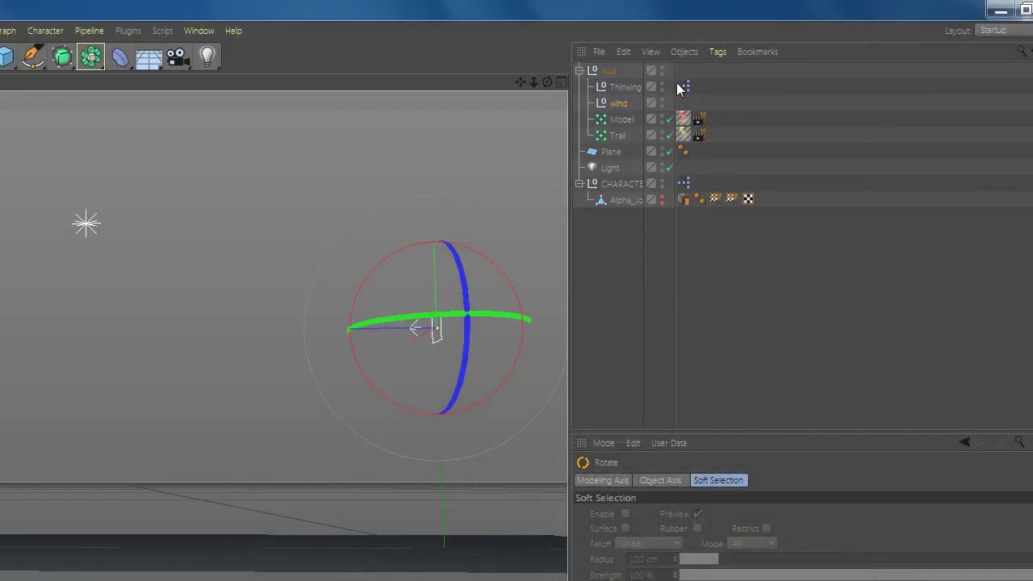
- Set the PWind node's strength to 1255 and turbulence to 155, then preview the animation and return to the start
double_click(683, 86)
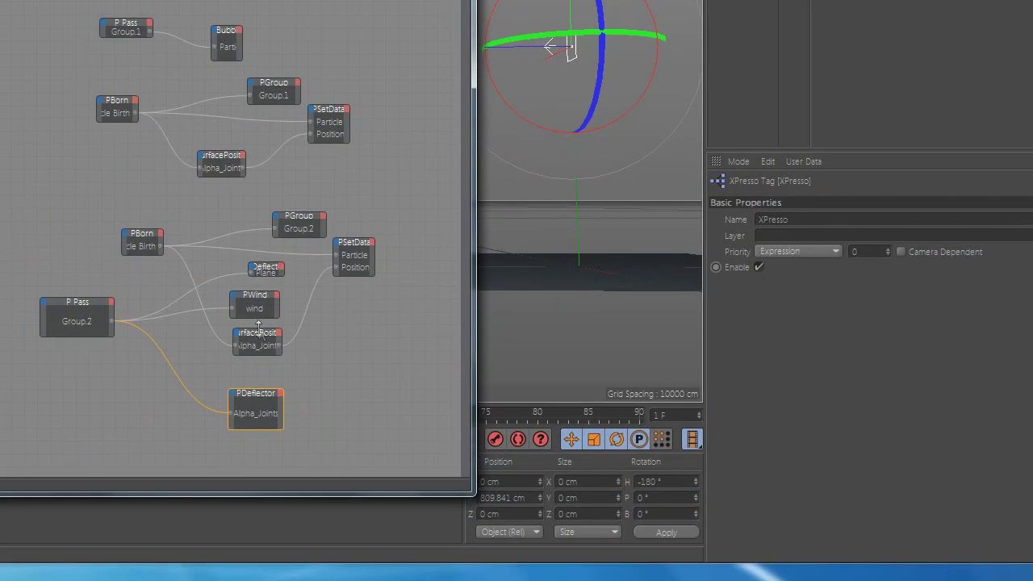
click(121, 578)
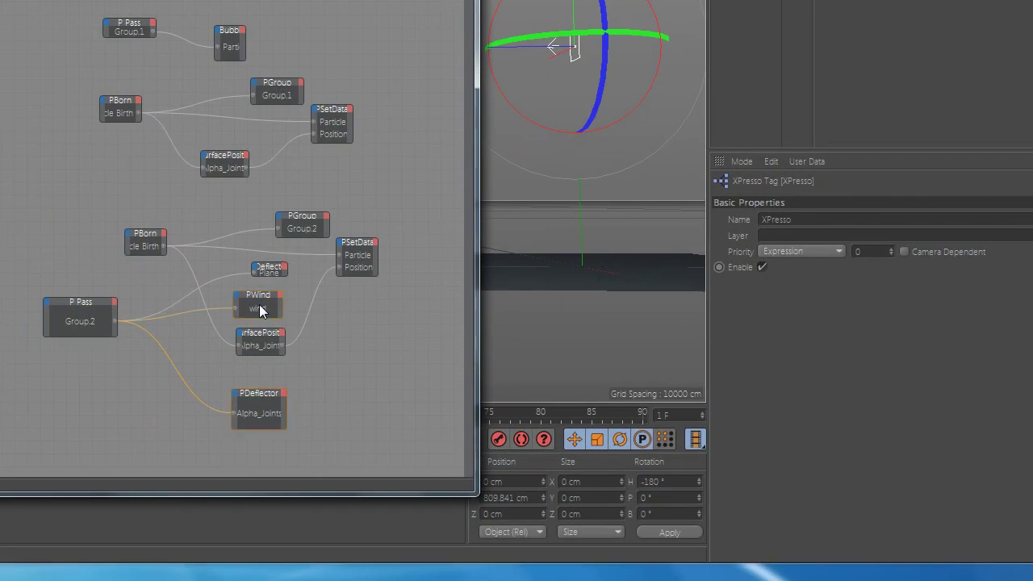
double_click(813, 265)
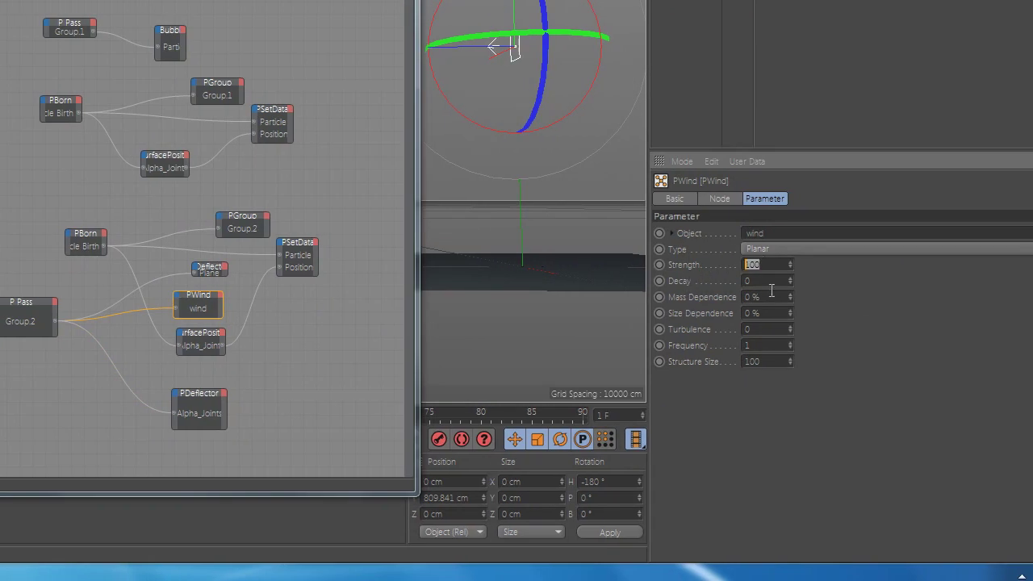
text(1255)
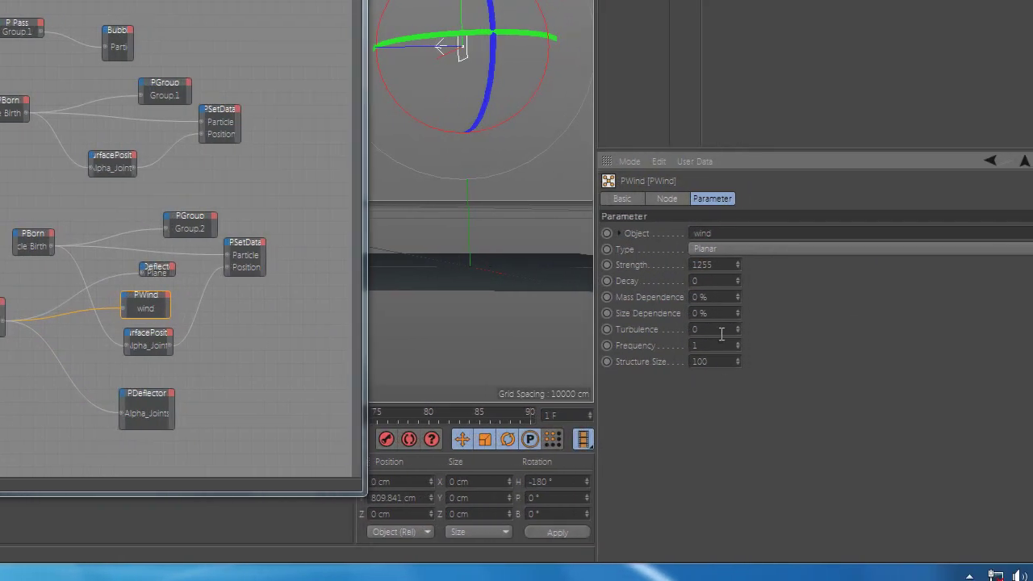
text(155)
key(Return)
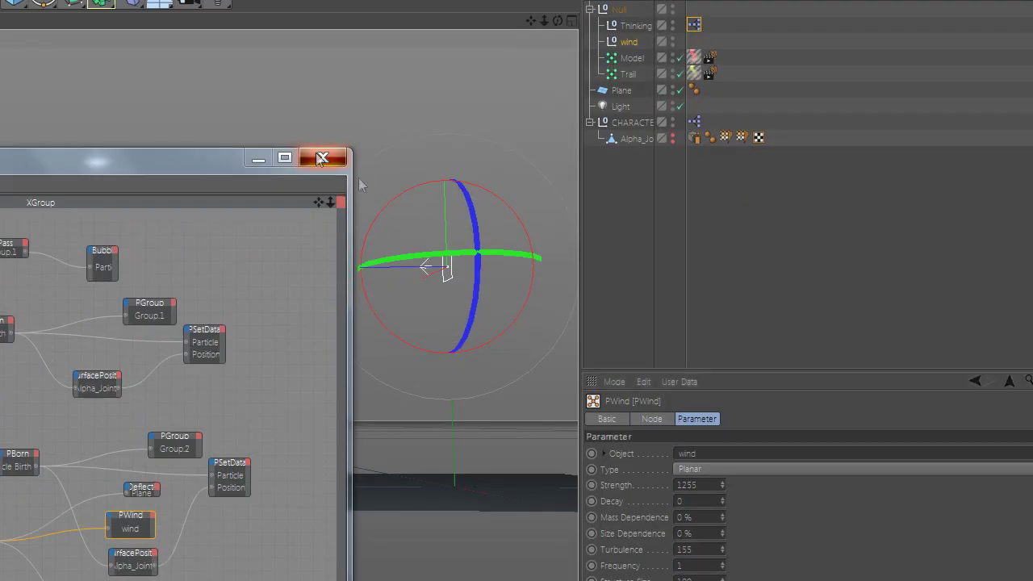
click(321, 0)
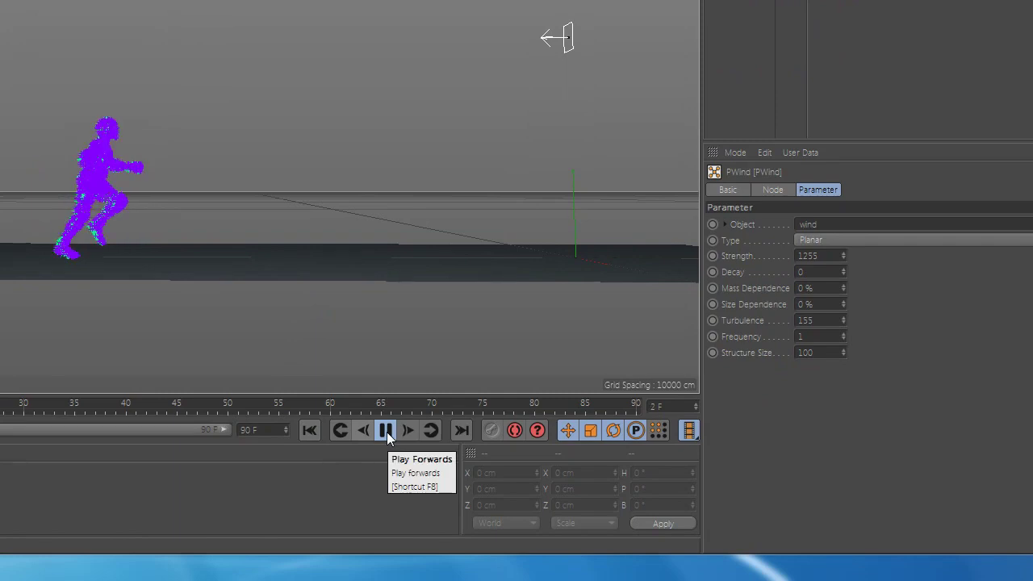
click(311, 429)
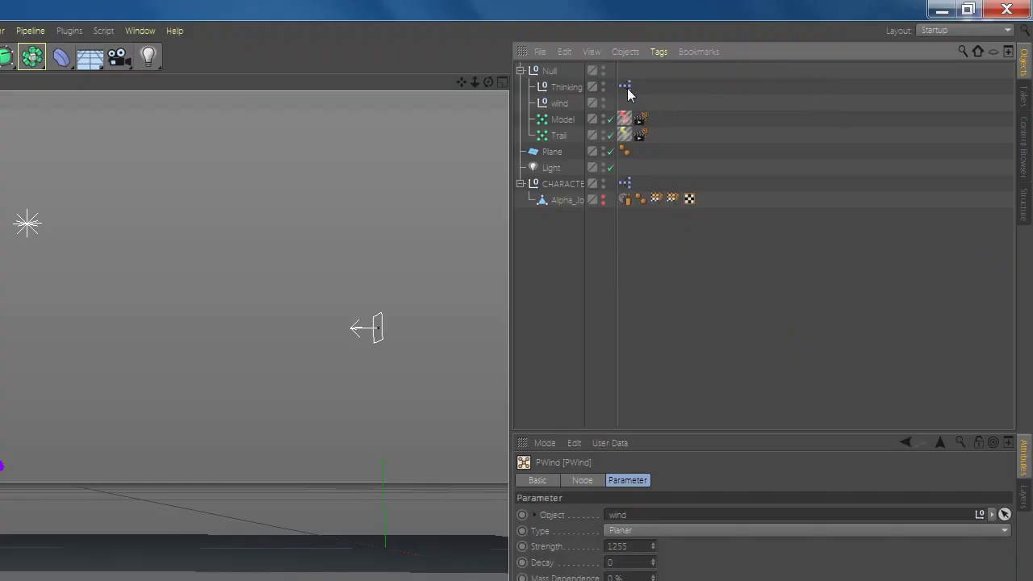
- Set the life of the PBorn node feeding Group.2 to 25 F and change its birth type to Shot
double_click(625, 86)
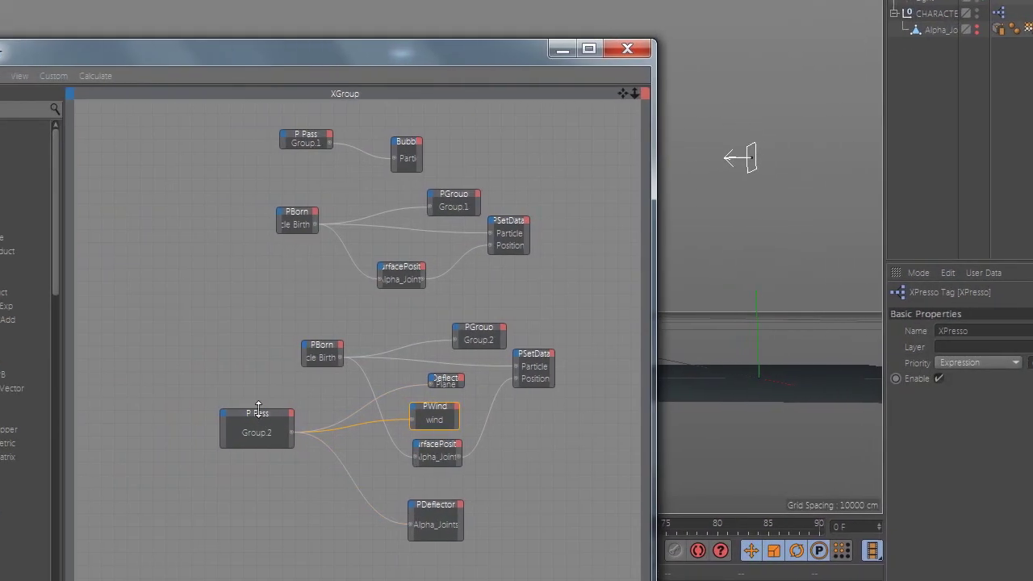
click(318, 353)
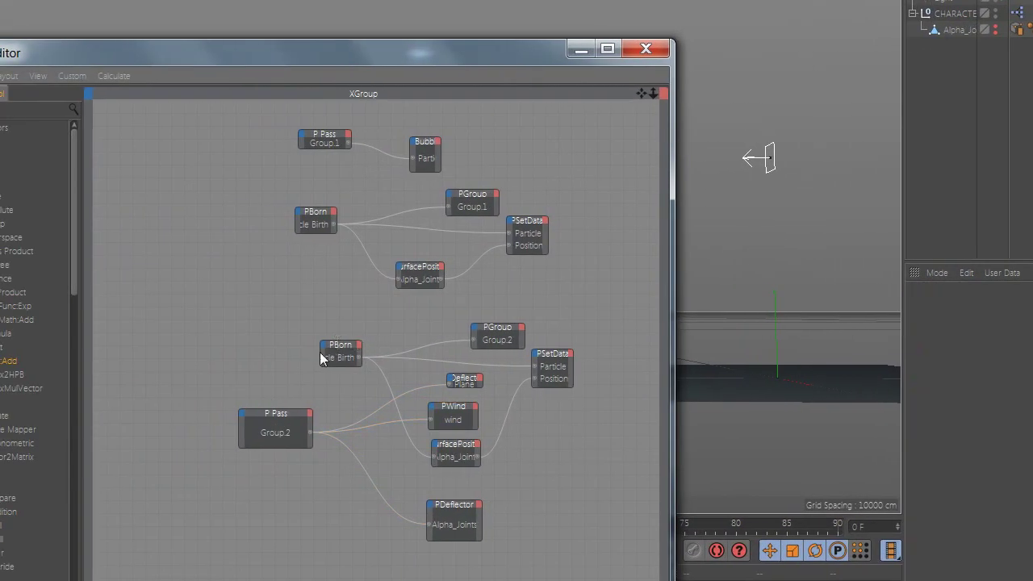
drag(337, 351, 282, 346)
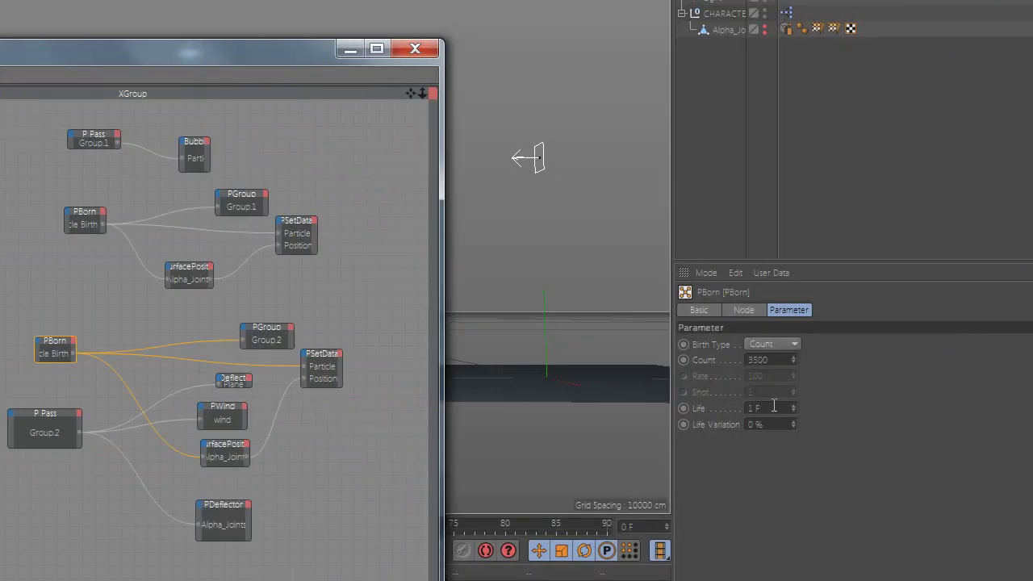
double_click(773, 407)
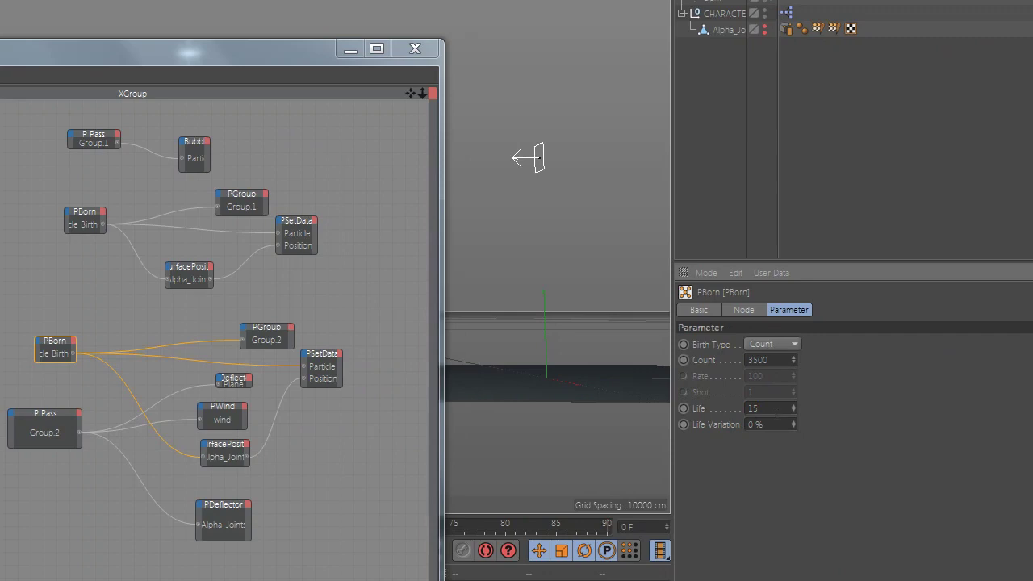
click(770, 345)
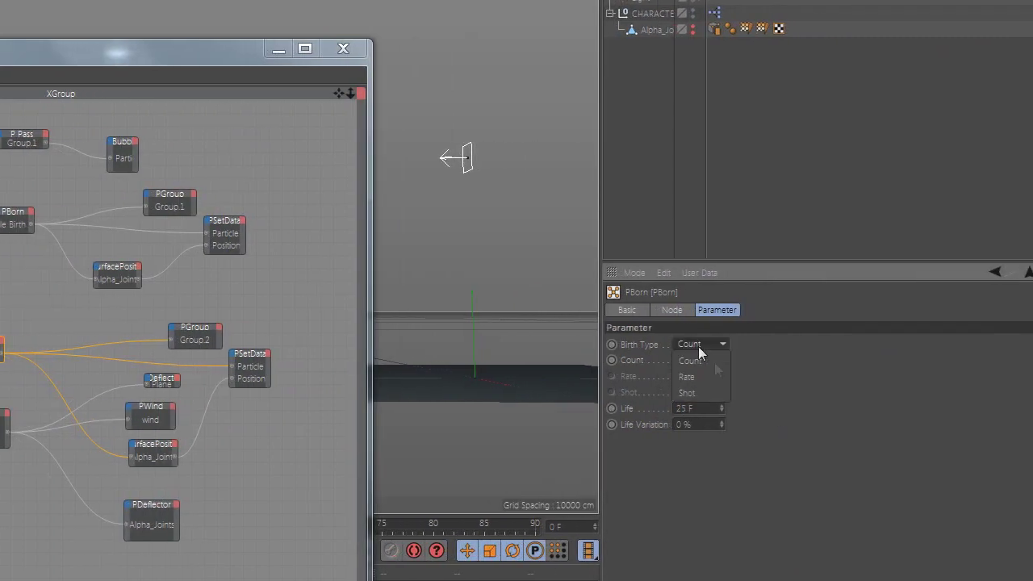
click(713, 393)
double_click(705, 391)
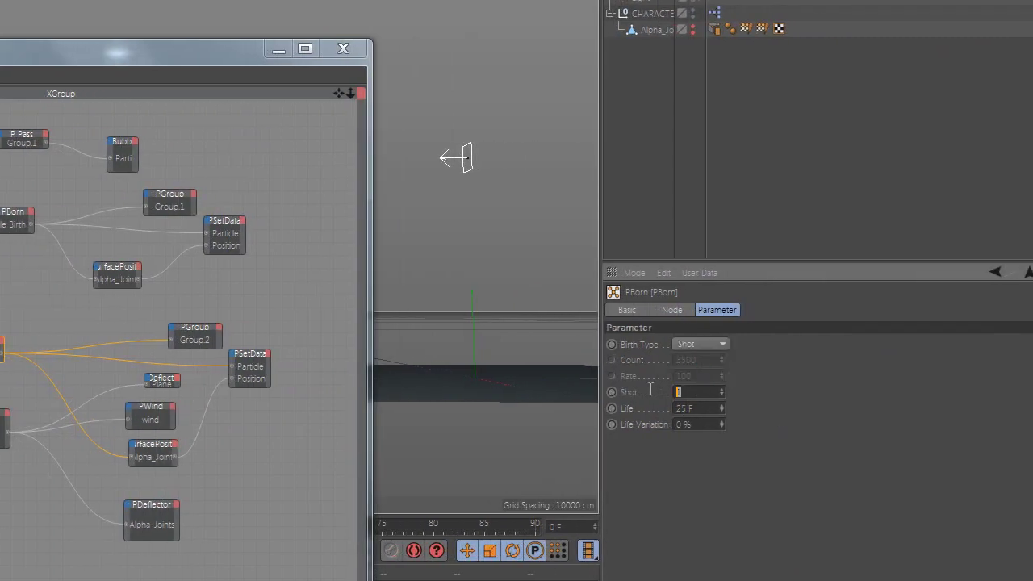